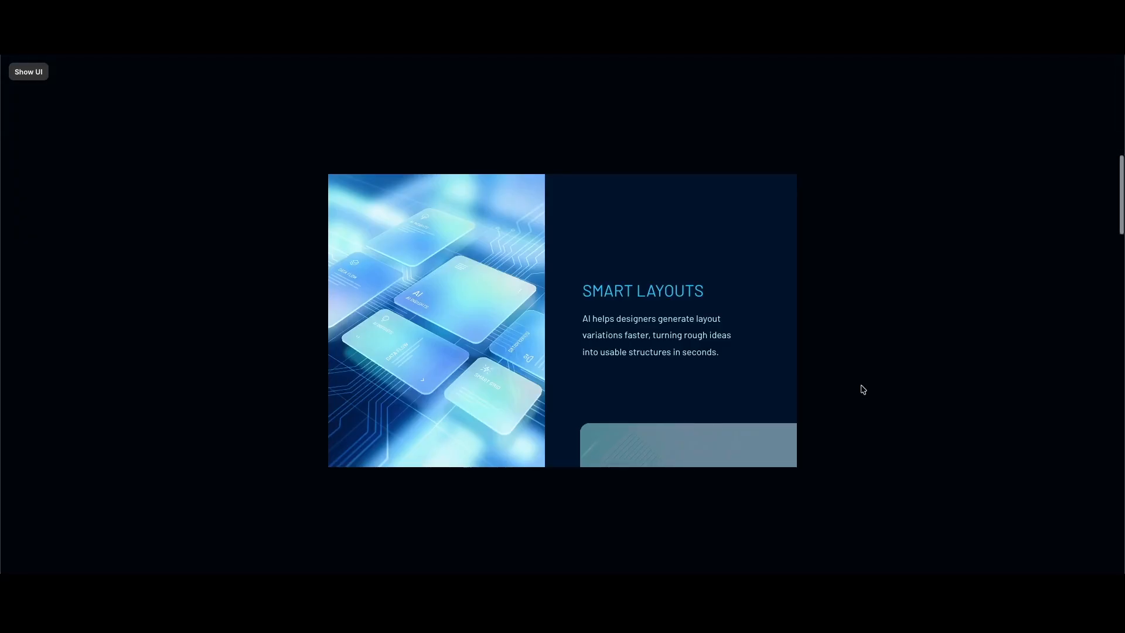
Scroll through the previewed site's stacking cards, then jump back to the top
scroll(863, 389, "down", 5)
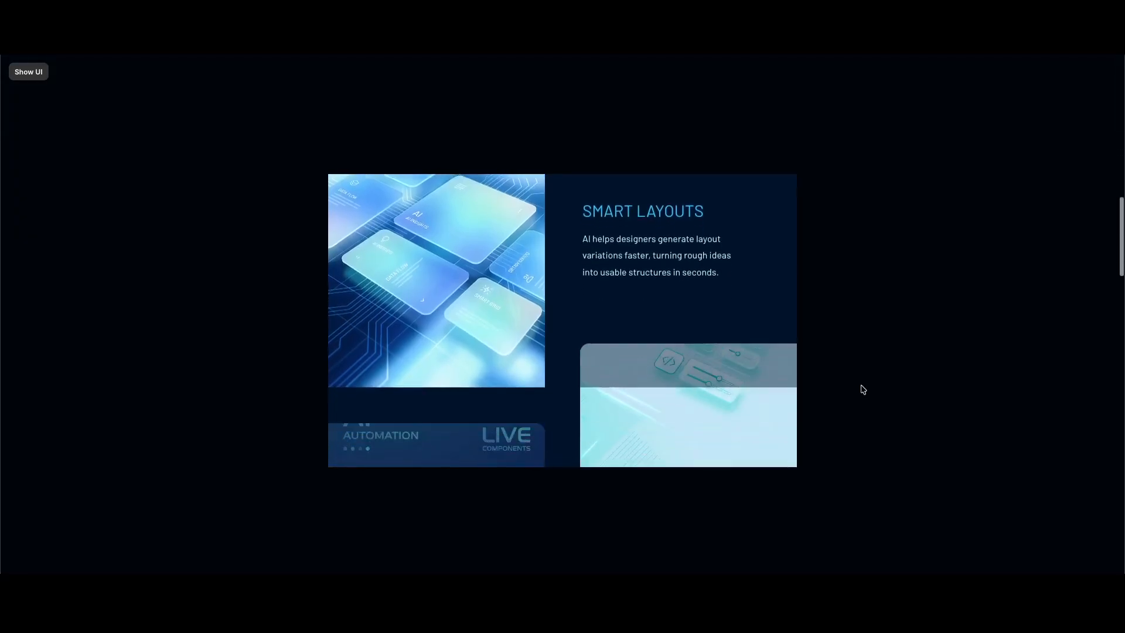
scroll(868, 384, "down", 6)
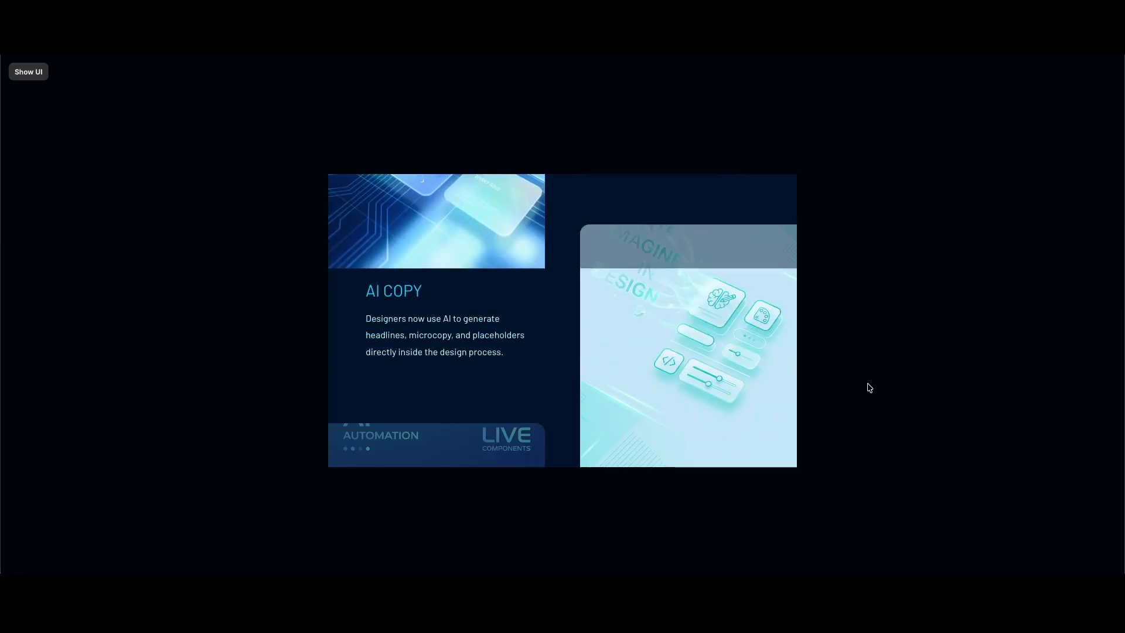
scroll(867, 388, "down", 4)
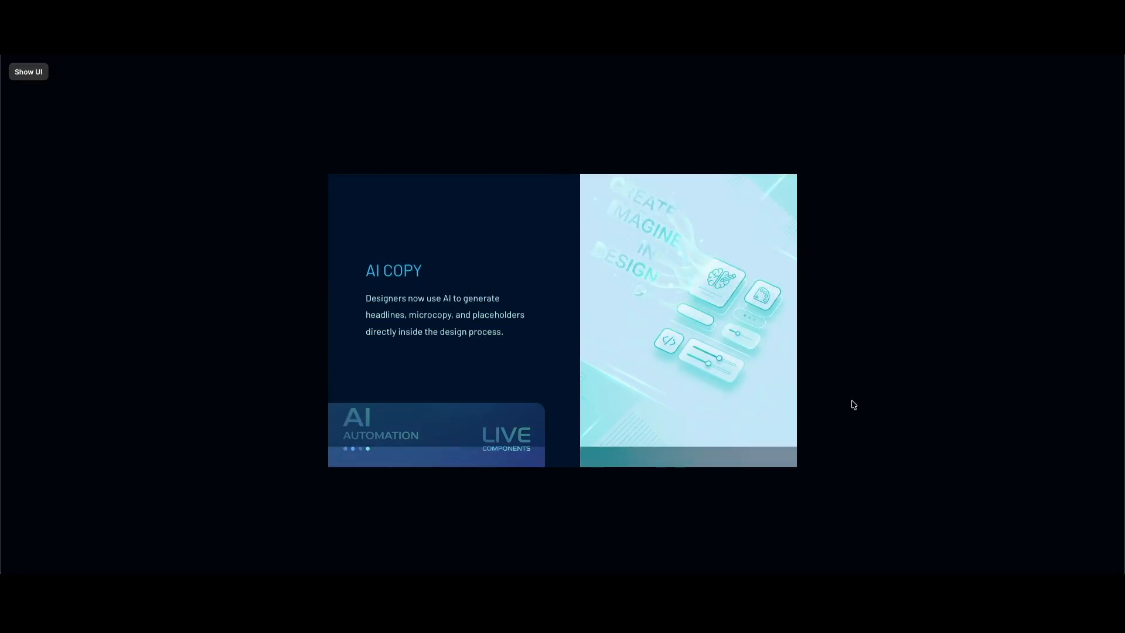
scroll(729, 359, "up", 1)
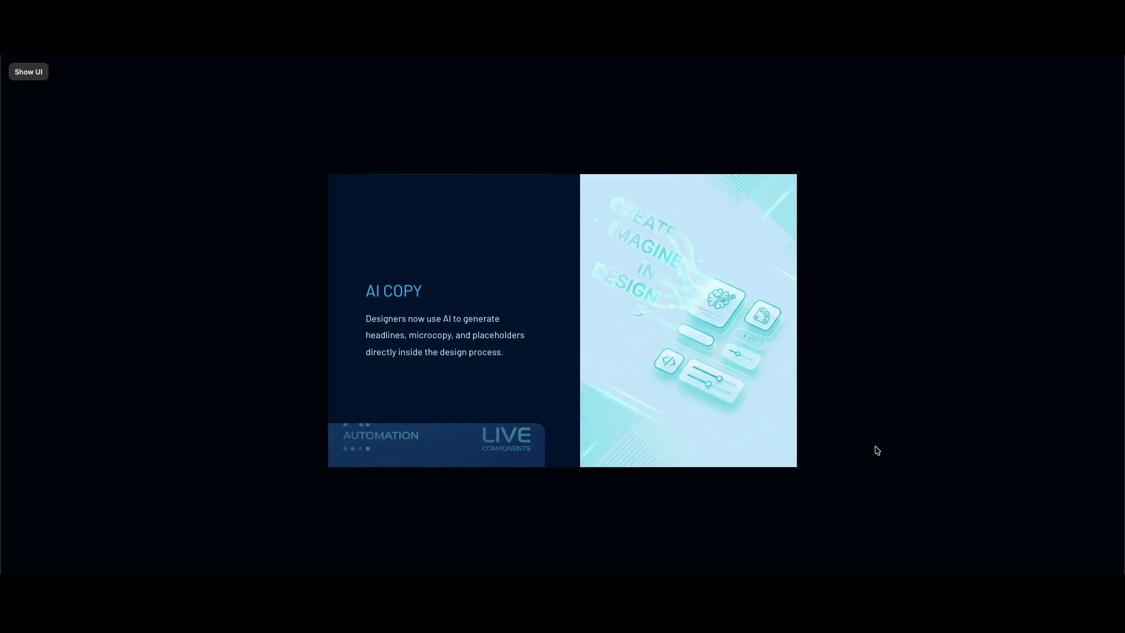
scroll(877, 450, "down", 3)
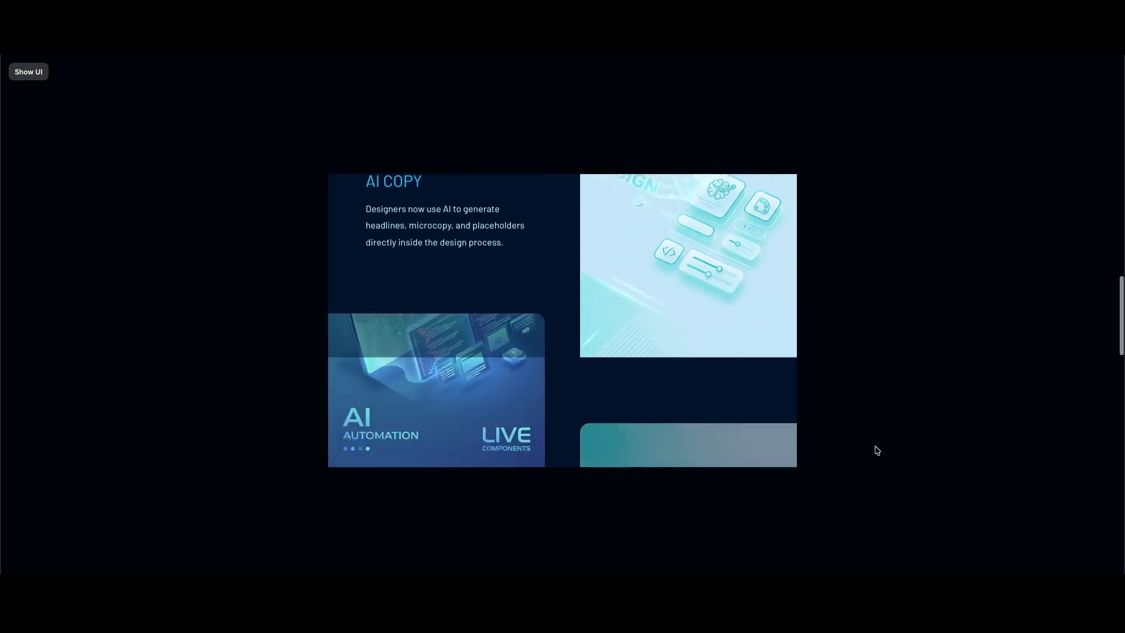
scroll(877, 450, "down", 2)
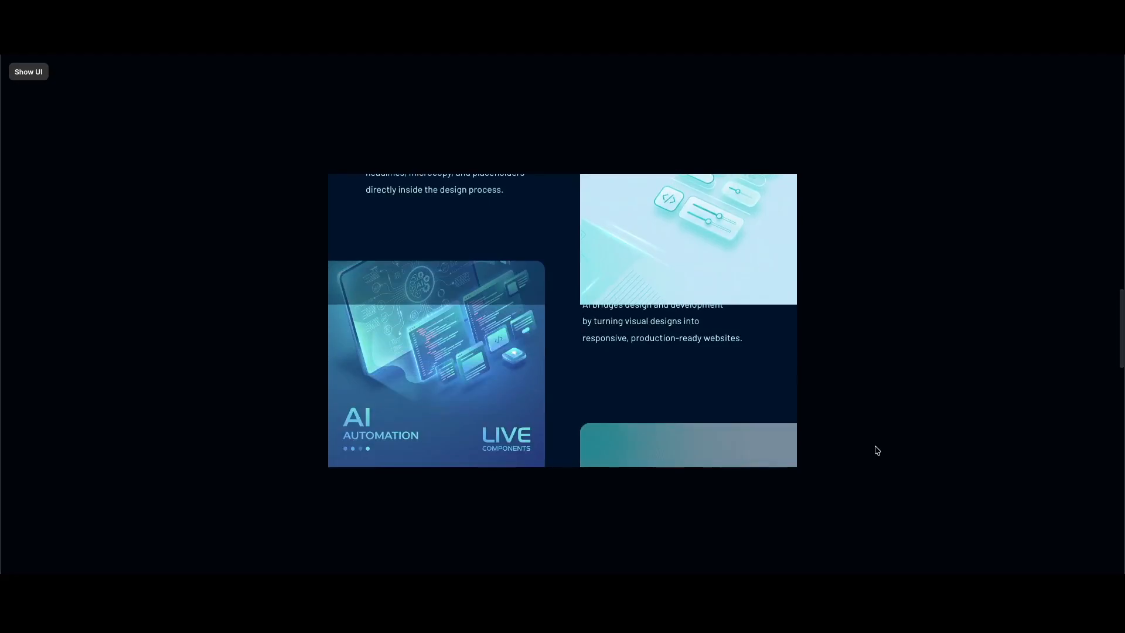
scroll(878, 450, "down", 1)
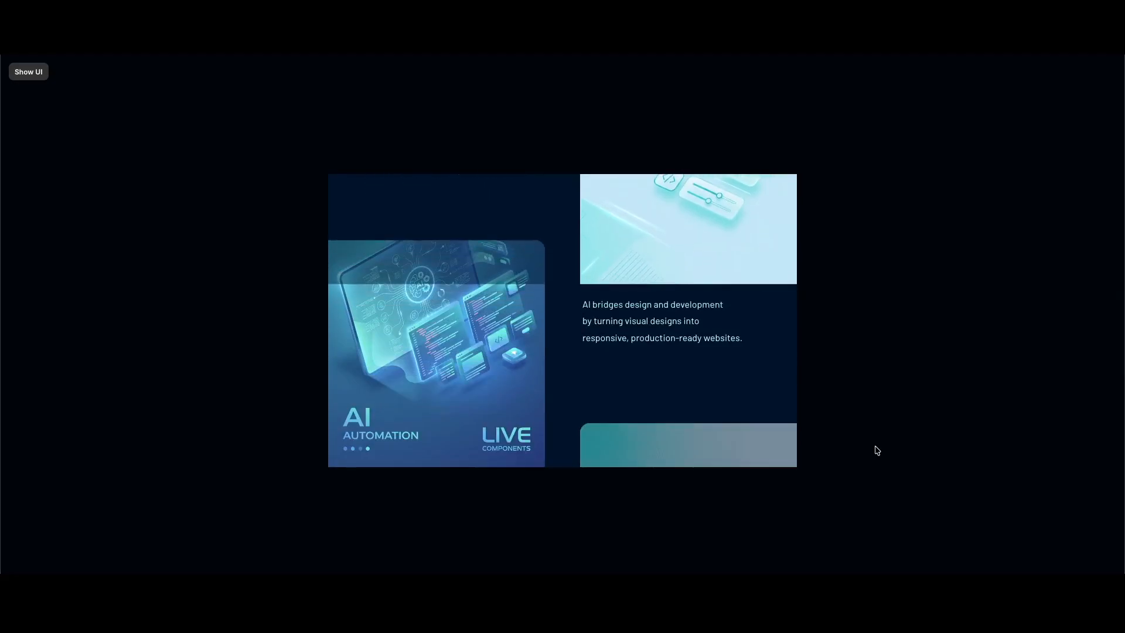
scroll(766, 407, "up", 3)
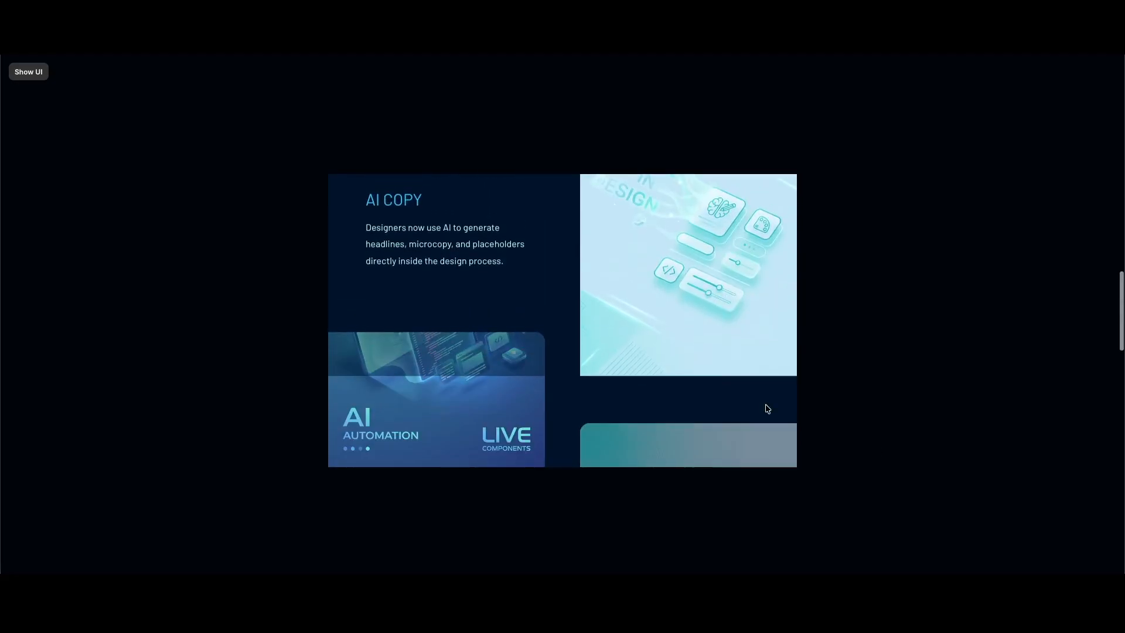
scroll(768, 409, "down", 1)
scroll(768, 409, "down", 2)
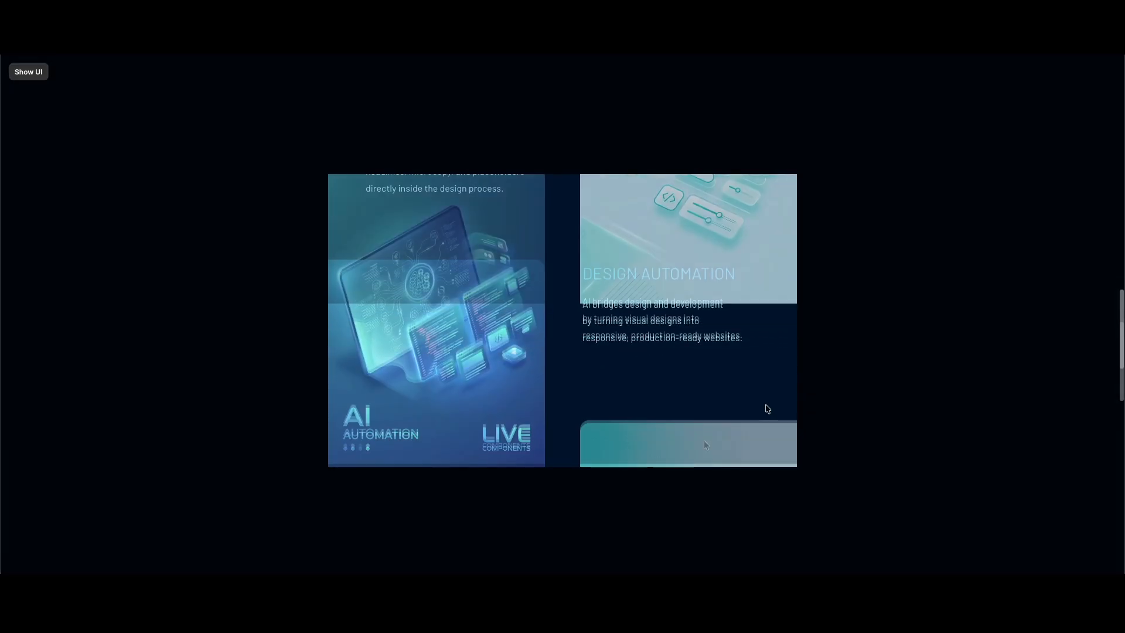
scroll(779, 445, "down", 4)
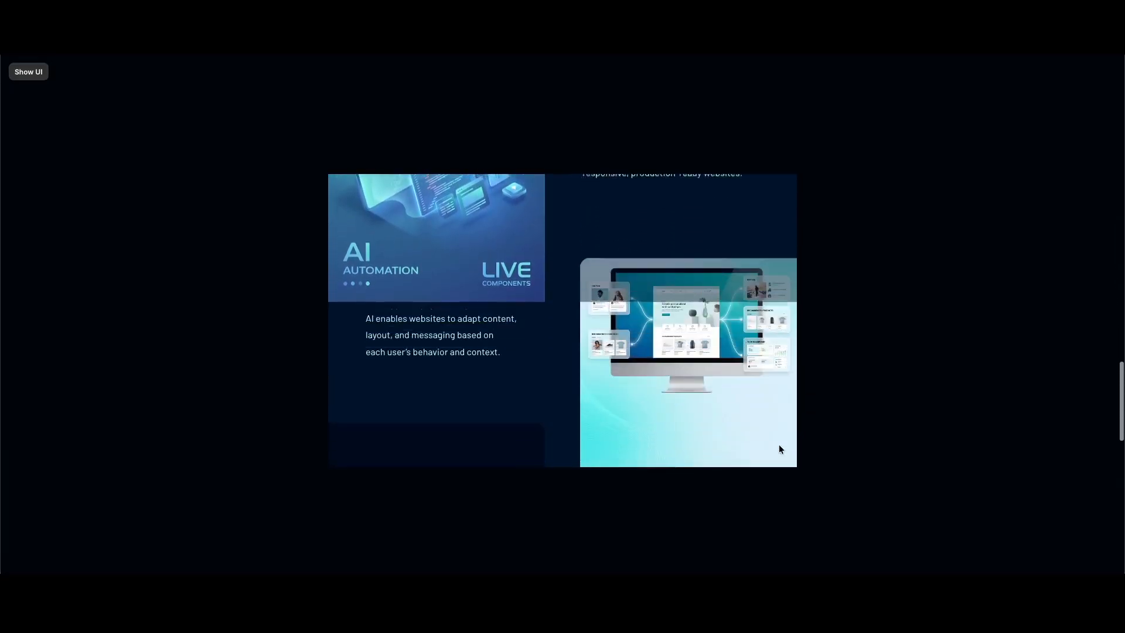
scroll(779, 447, "down", 5)
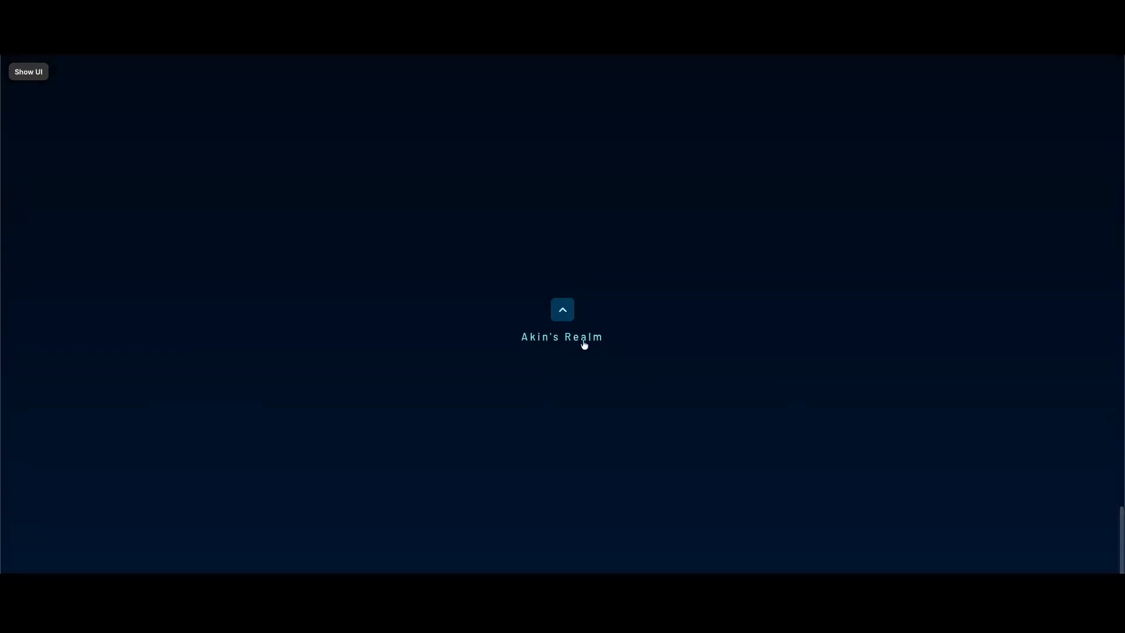
left_click(563, 309)
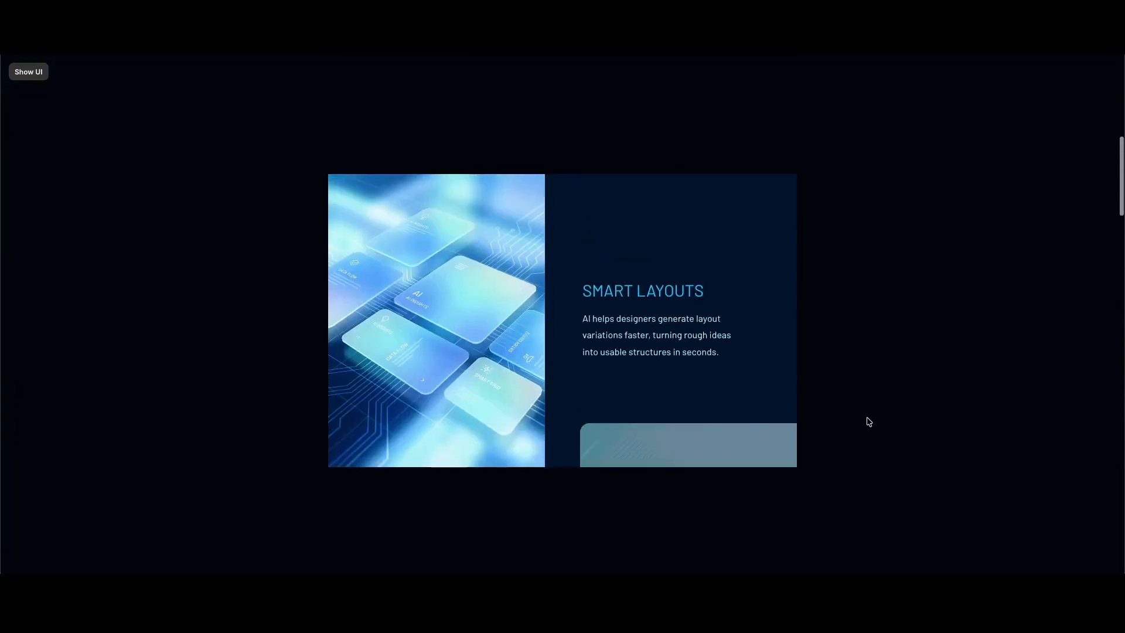
Exit the preview, open the Card component, and inspect its image, LOREM IPSUM heading and overlay layers
key("Escape")
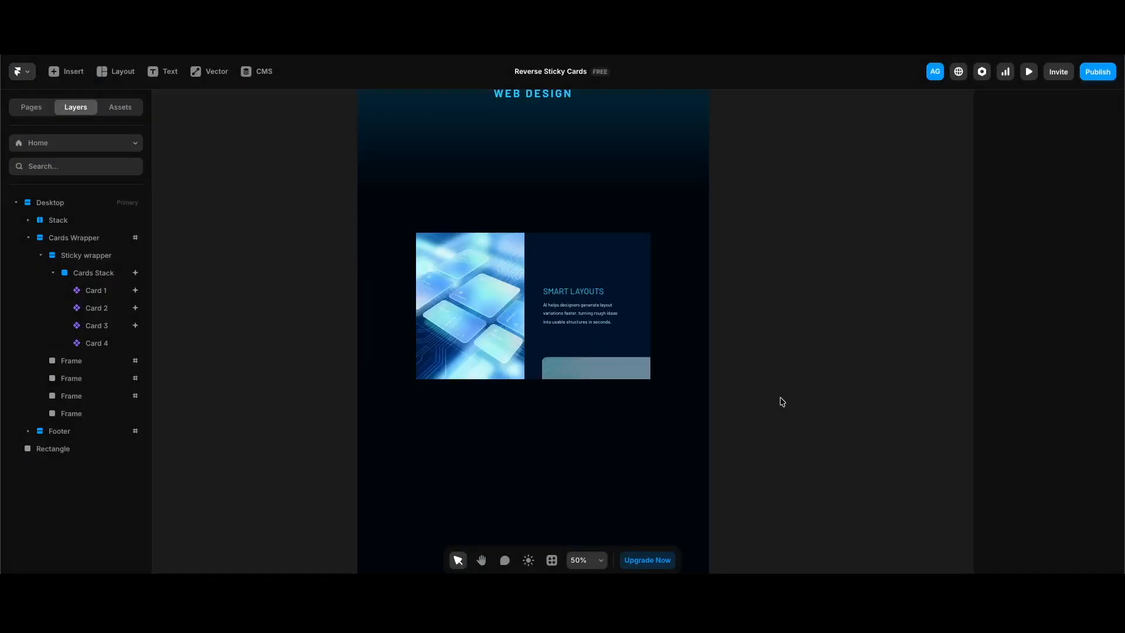
double_click(589, 326)
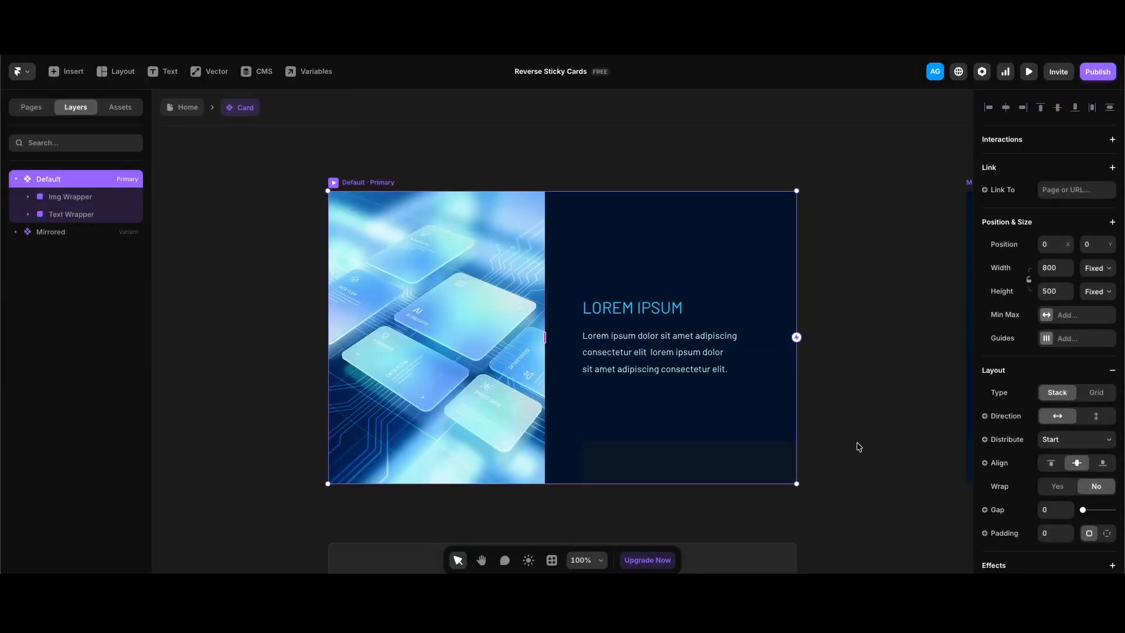
scroll(824, 426, "down", 2)
left_click(447, 331)
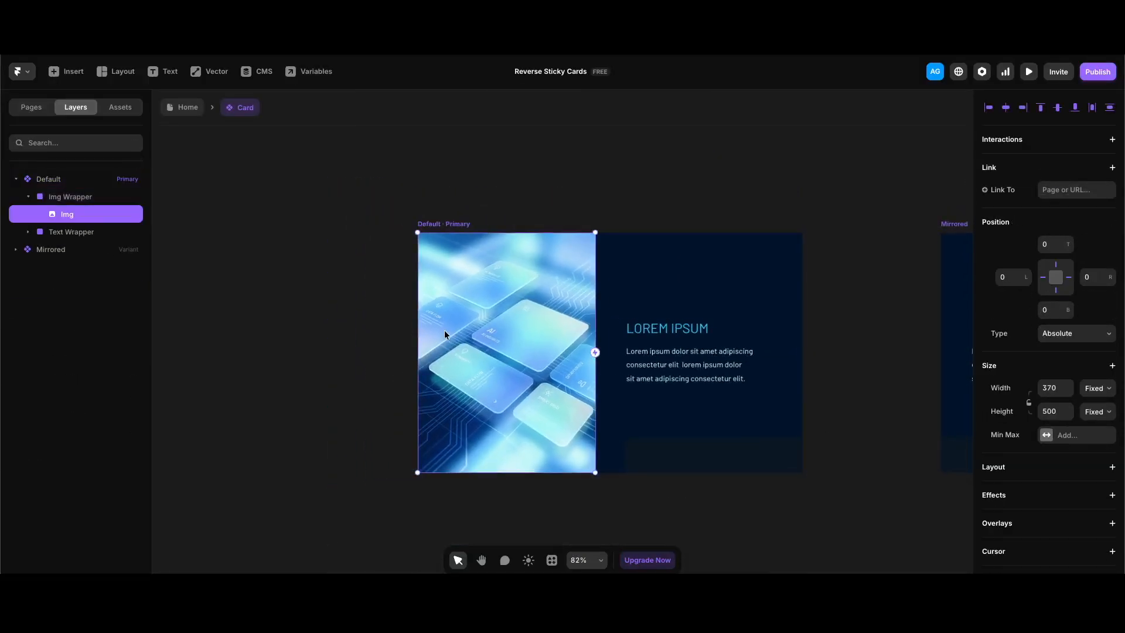
scroll(1079, 298, "down", 6)
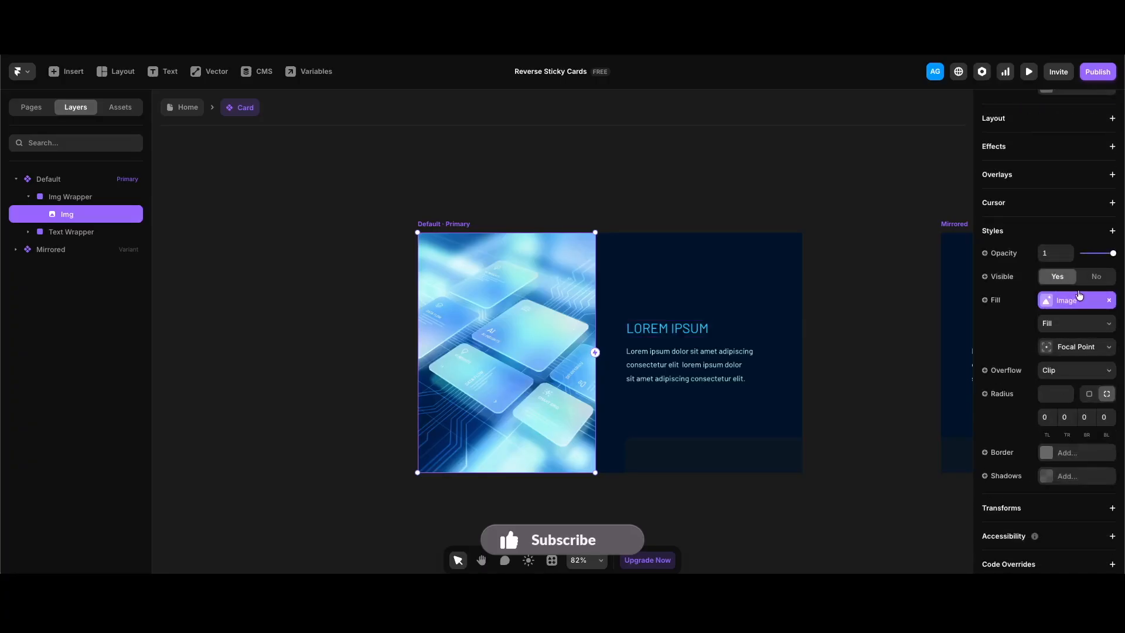
left_click(788, 326)
left_click(689, 521)
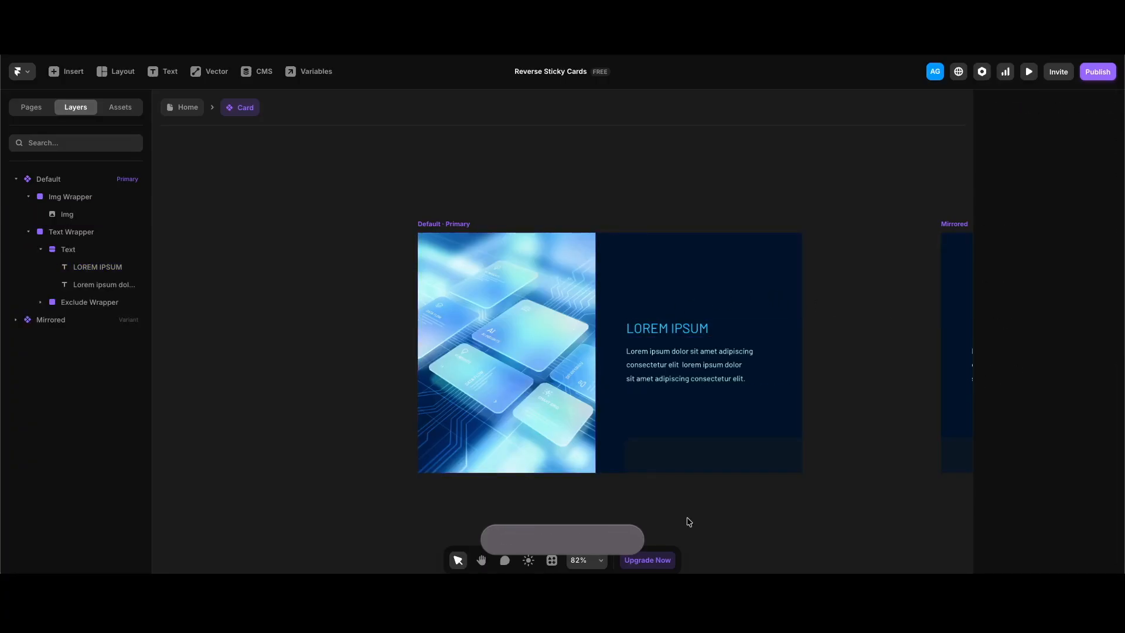
left_click(706, 462)
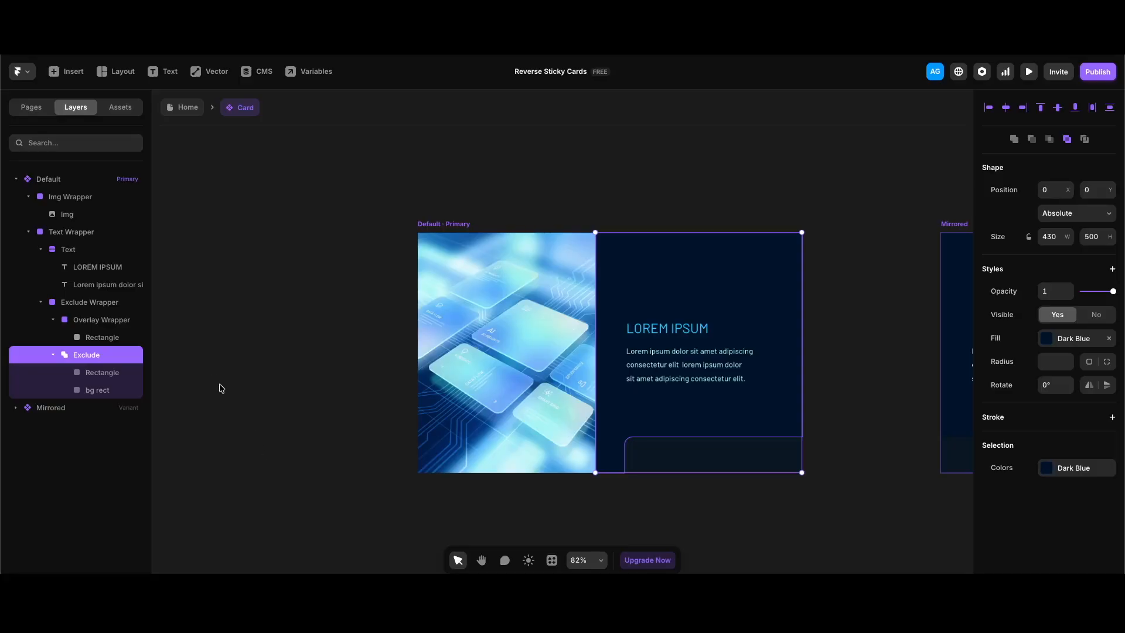
key("Escape")
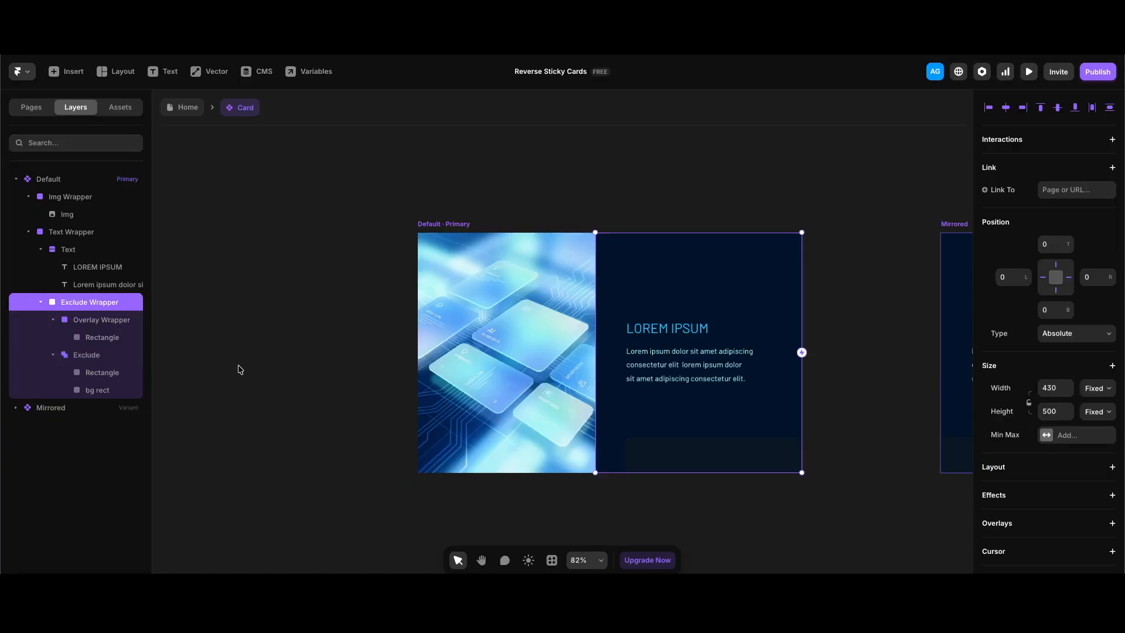
left_click(711, 463)
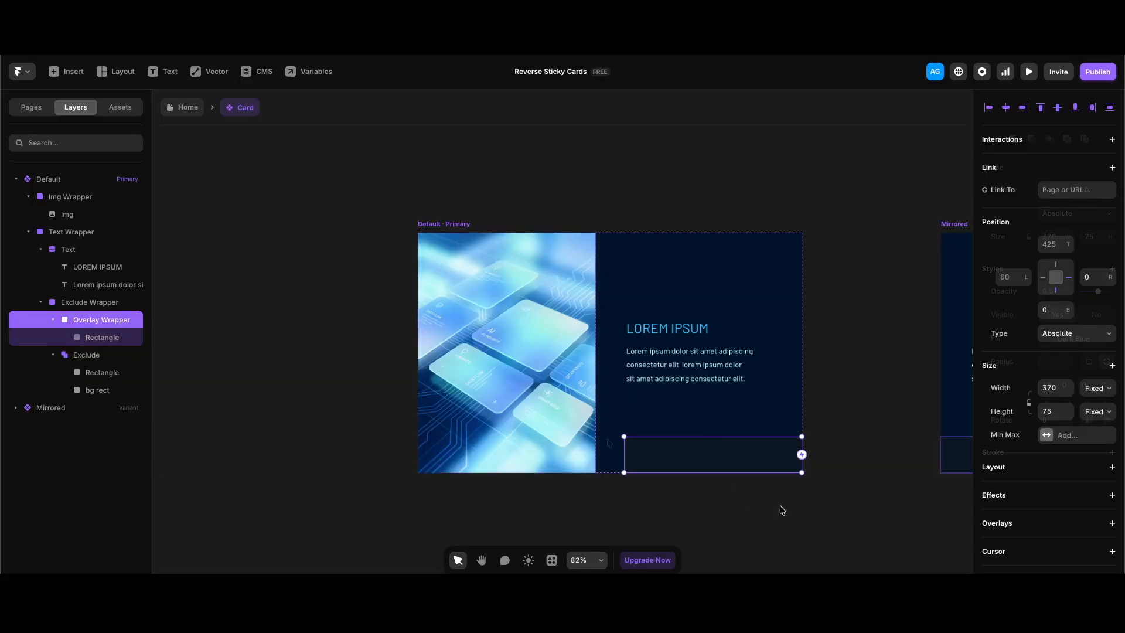
key("Return")
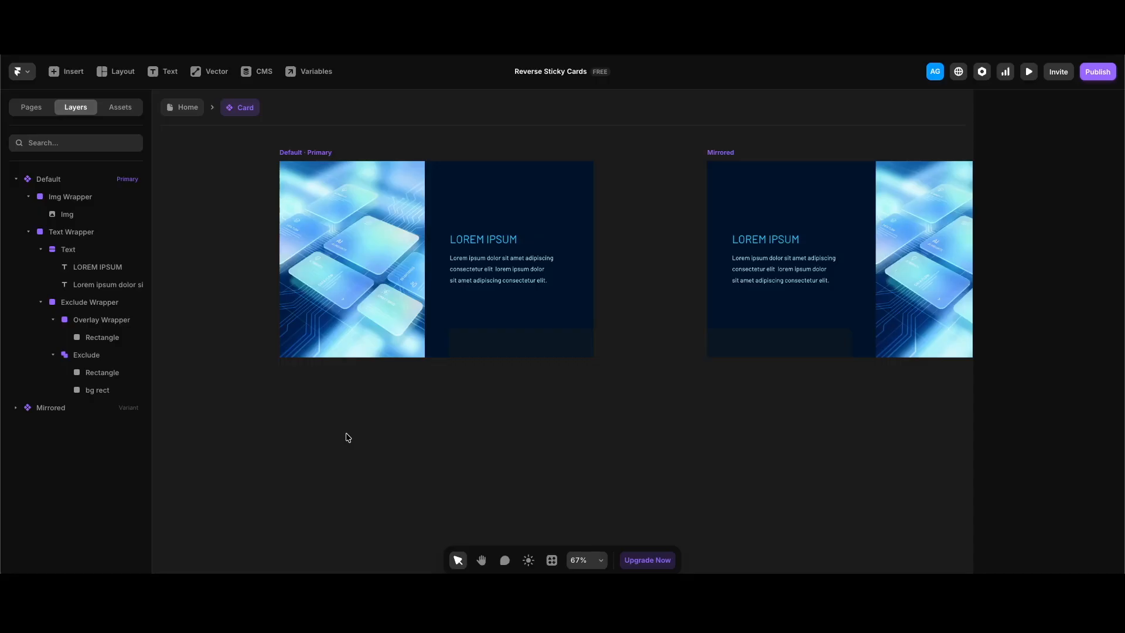
Draw a rectangle below the cards and fill it with the Dark Blue style
left_click(202, 75)
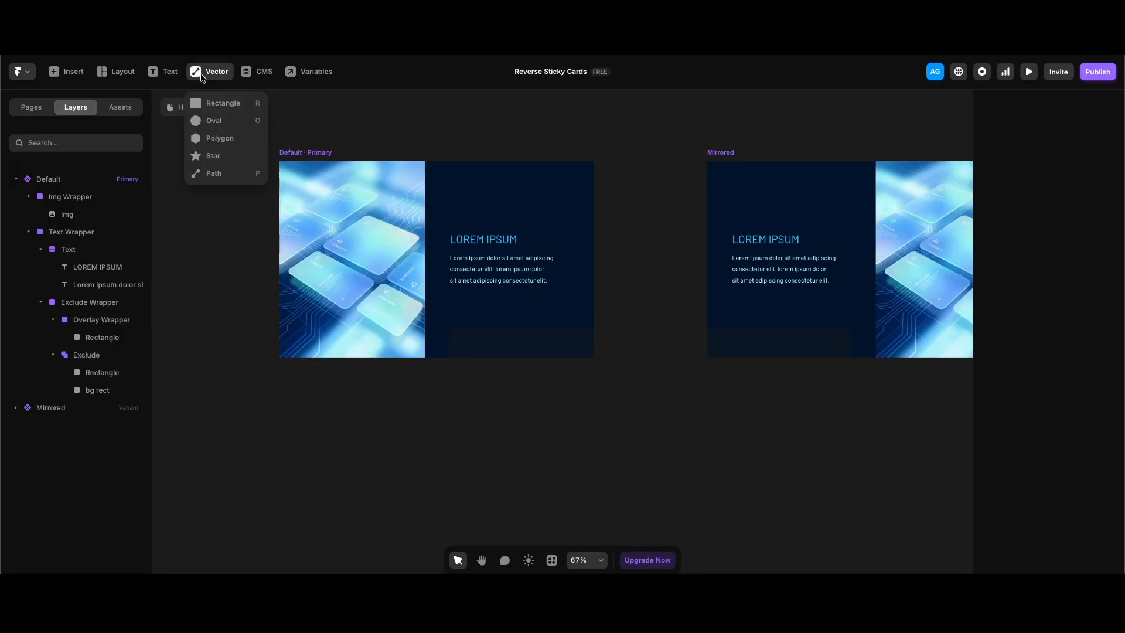
left_click(232, 104)
left_click_drag(414, 418, 542, 494)
left_click(1094, 338)
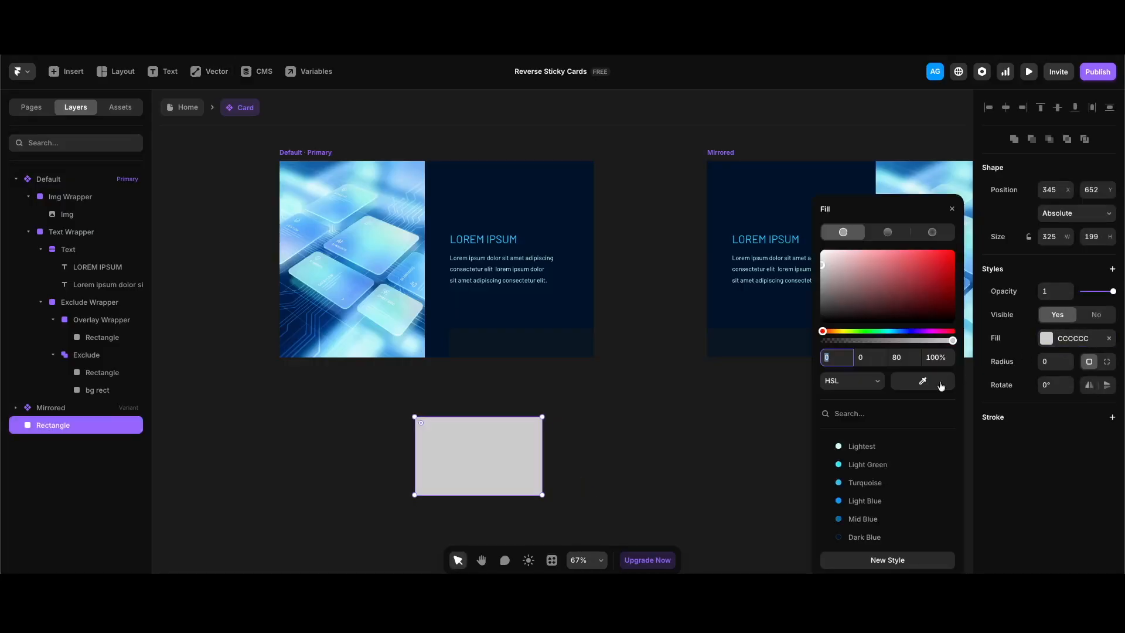
scroll(888, 469, "down", 1)
left_click(865, 516)
left_click(636, 488)
left_click_drag(460, 447, 457, 425)
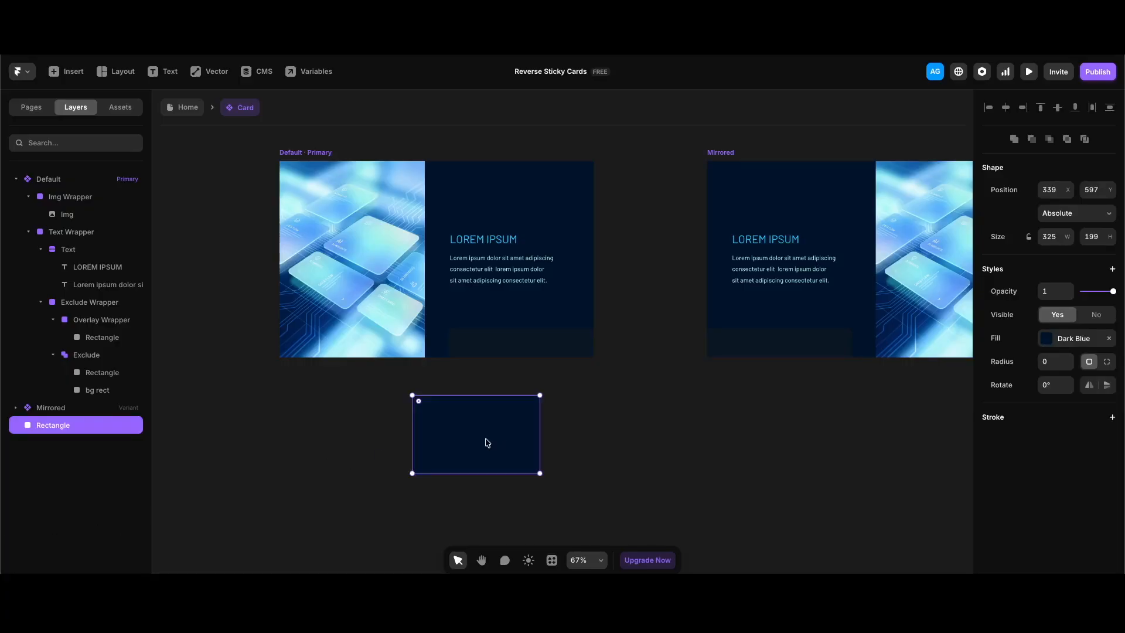
Place a copy of the dark blue rectangle further down and to the right
scroll(486, 443, "down", 3)
scroll(486, 443, "left", 3)
left_click_drag(571, 370, 610, 467)
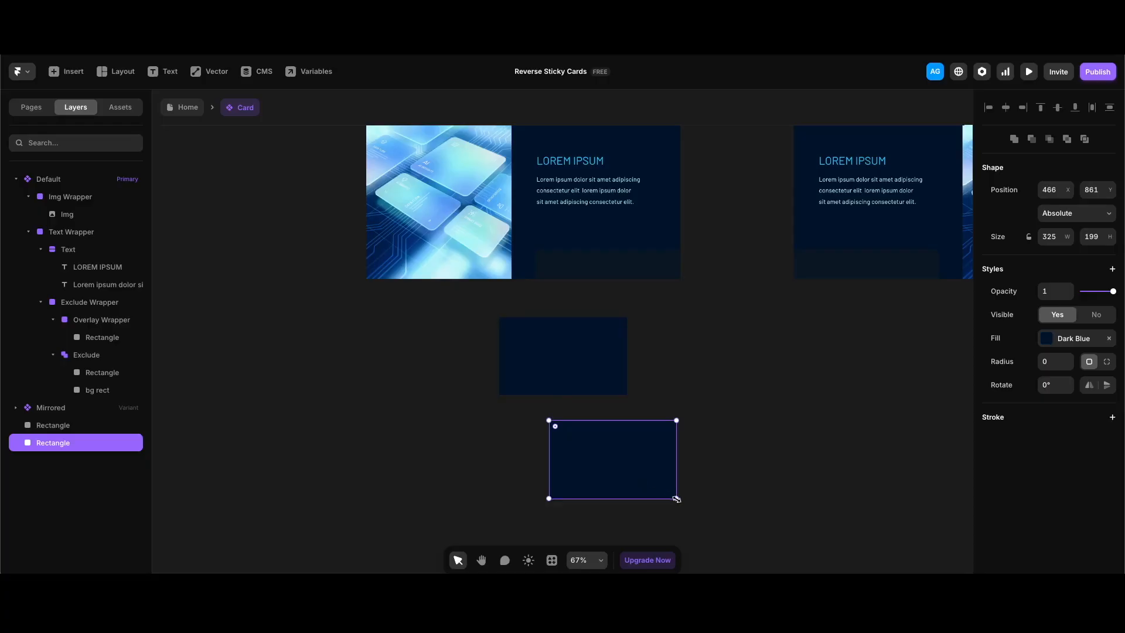
Shrink the copied rectangle to 174×107 and fill it with Mid Blue
left_click_drag(677, 496, 617, 462)
left_click(1069, 339)
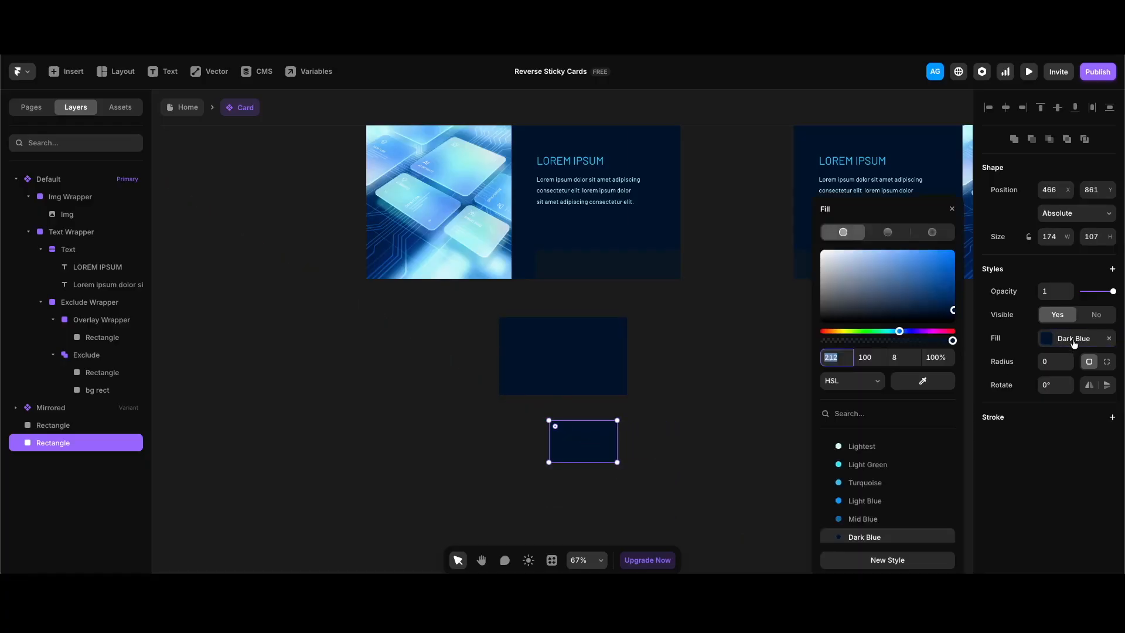
left_click(868, 498)
Duplicate the blue rectangle onto the dark rectangle's corner and combine both into an Exclude shape
key("ctrl+d")
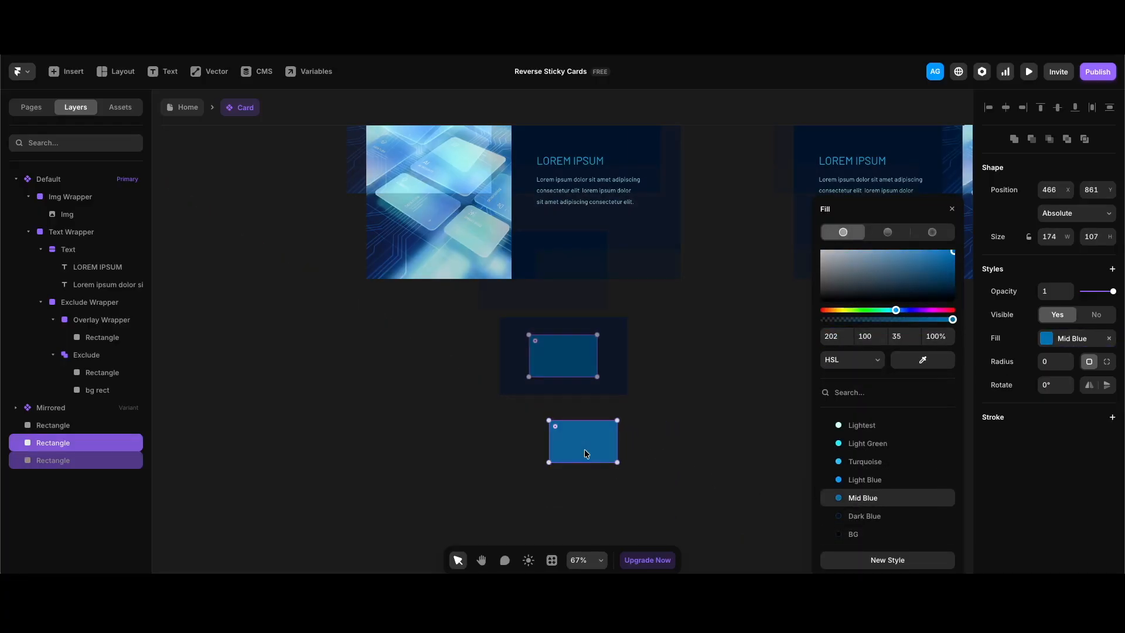
scroll(585, 449, "down", 3)
scroll(585, 449, "right", 1)
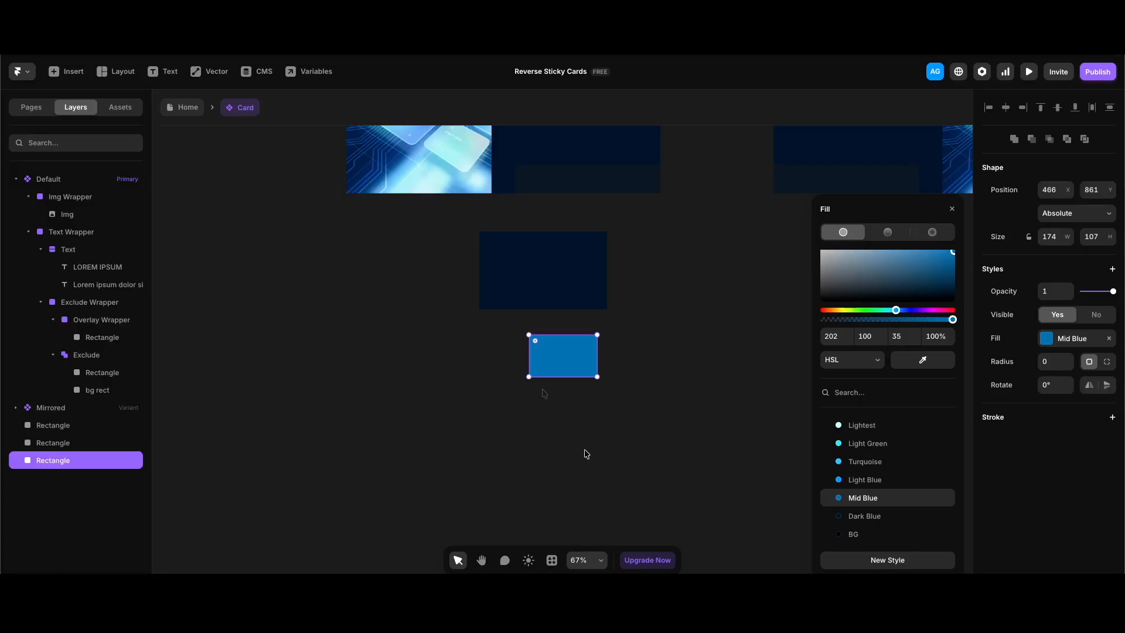
left_click_drag(548, 352, 558, 284)
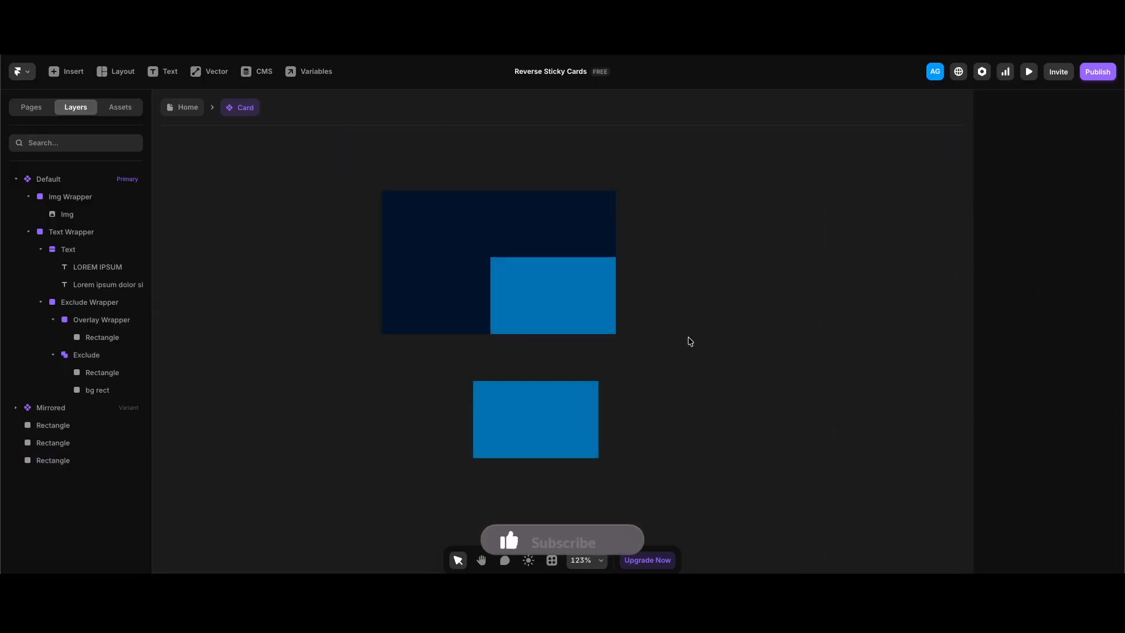
left_click_drag(684, 338, 509, 261)
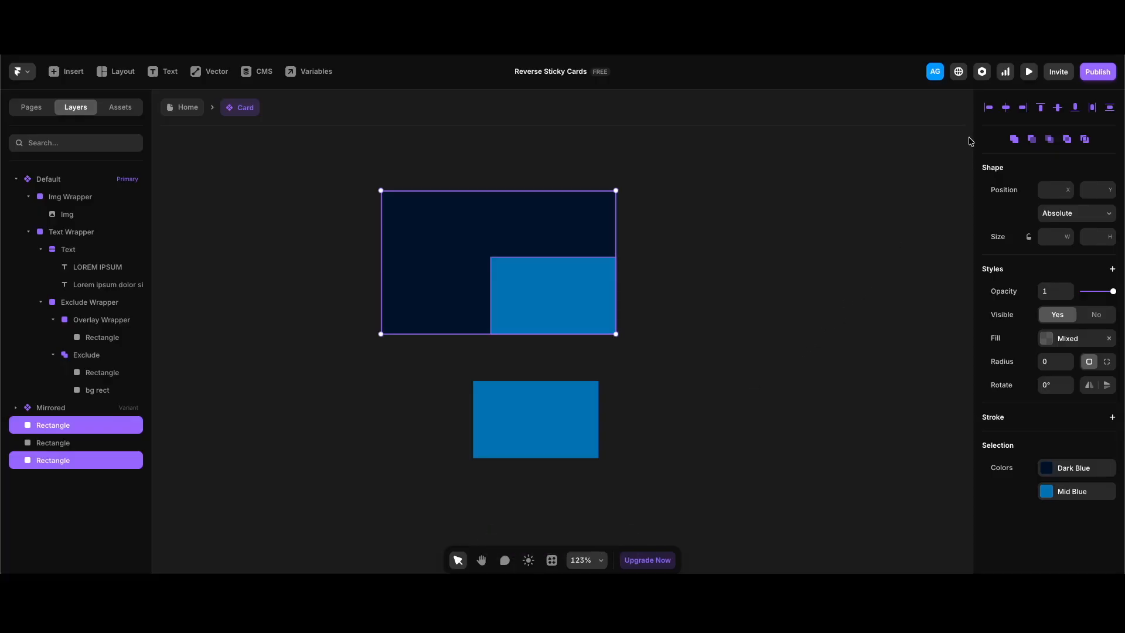
left_click(1067, 139)
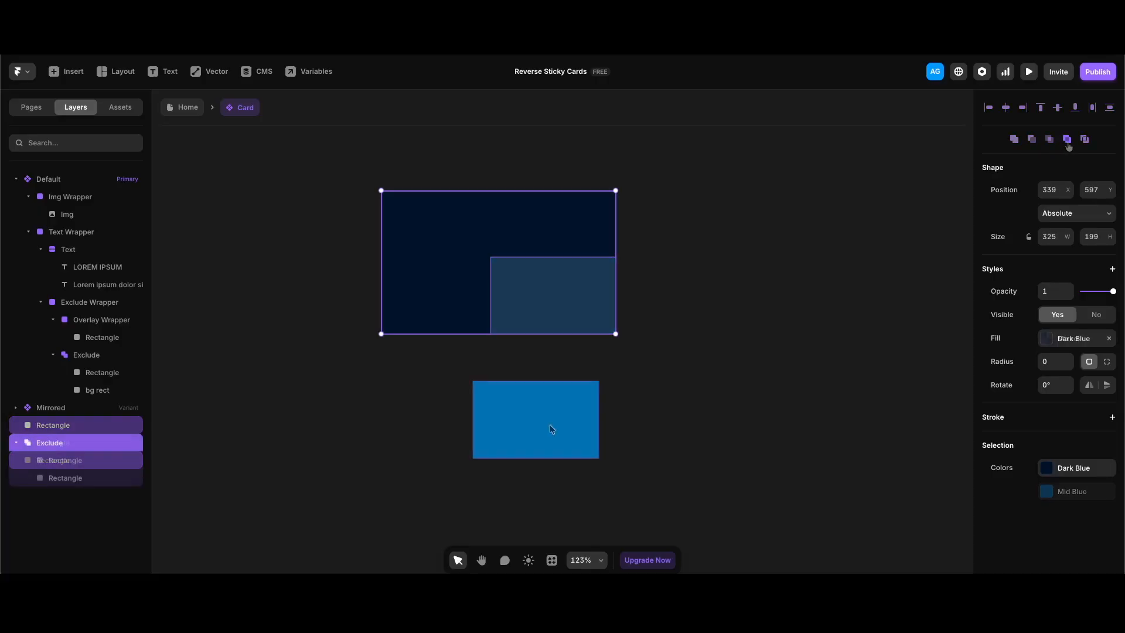
Fit the blue rectangle into the card's cut-out corner and set its opacity to 0.3
left_click_drag(540, 421, 562, 301)
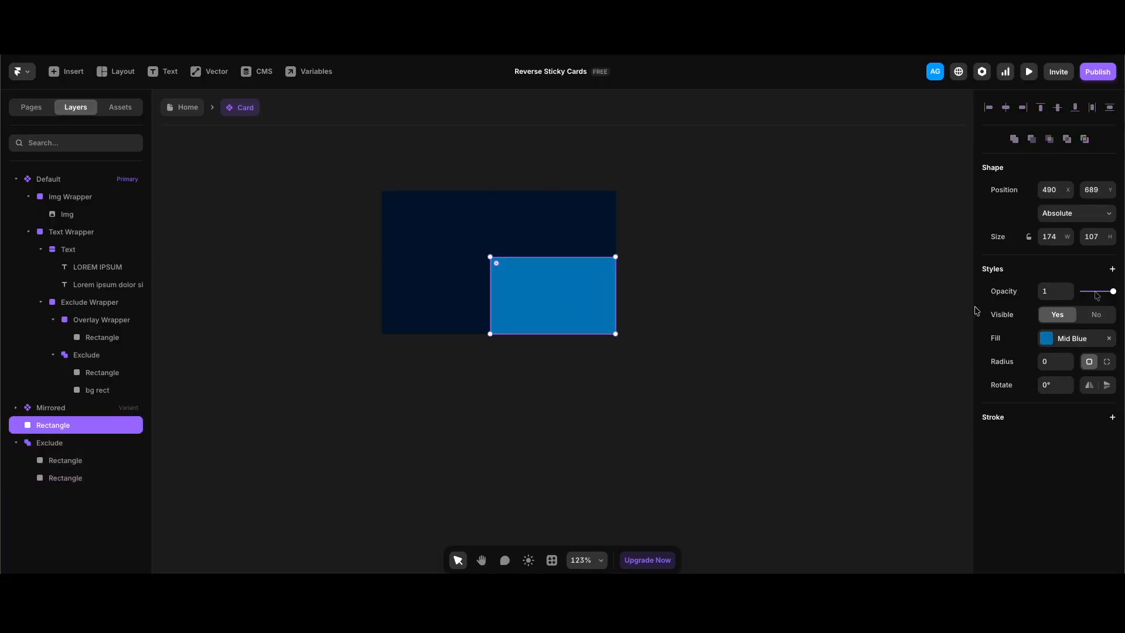
left_click_drag(1100, 292, 1093, 296)
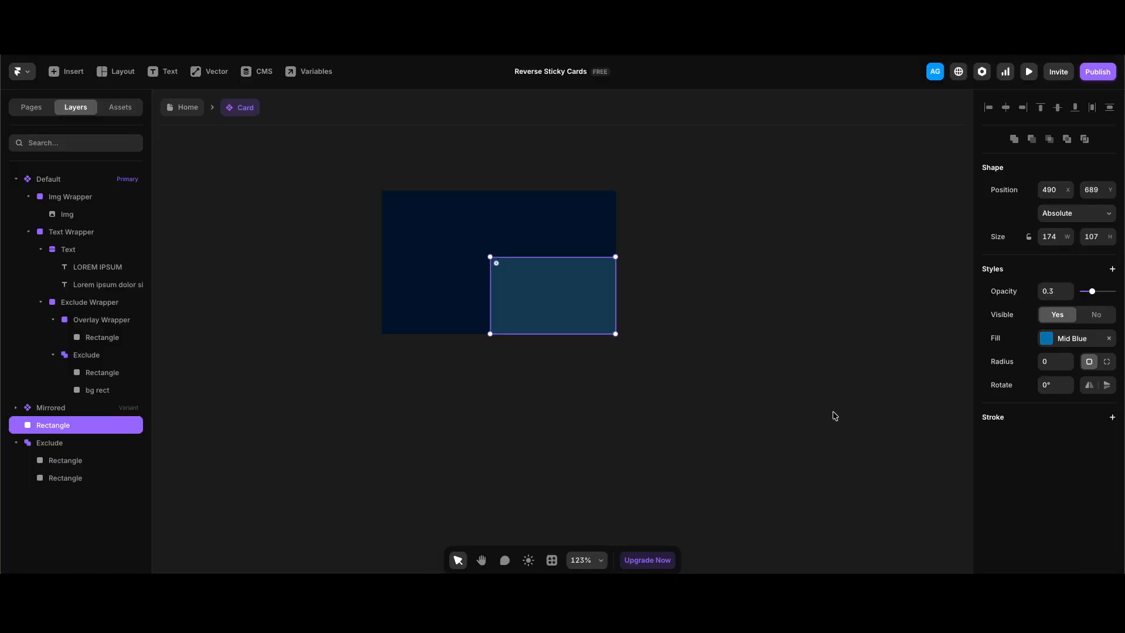
left_click(643, 387)
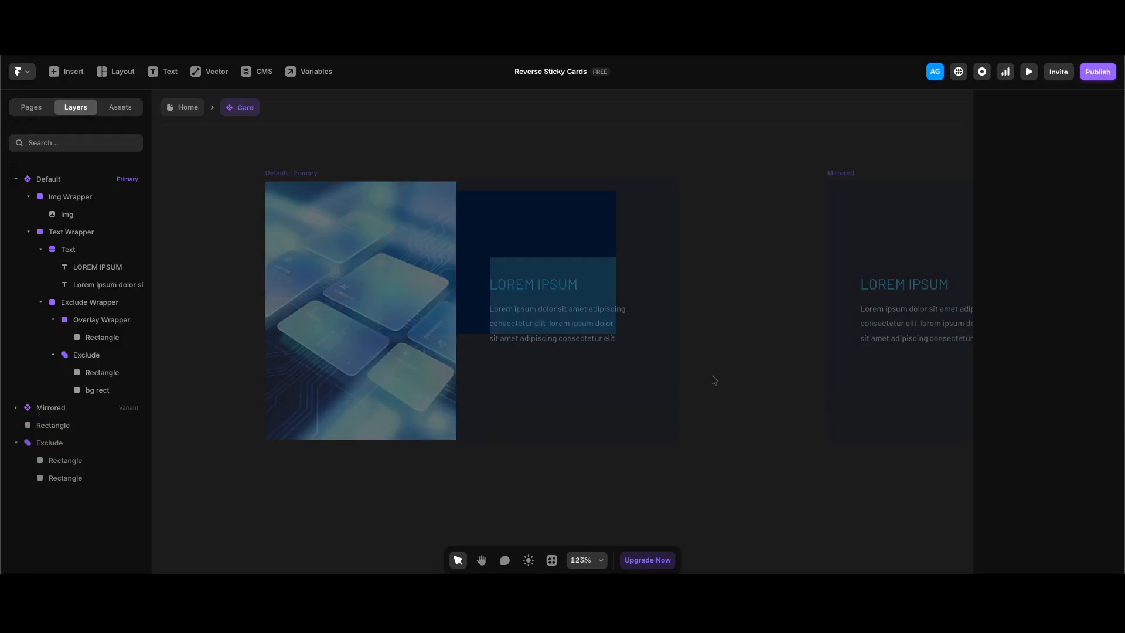
scroll(707, 377, "down", 5)
scroll(703, 375, "right", 1)
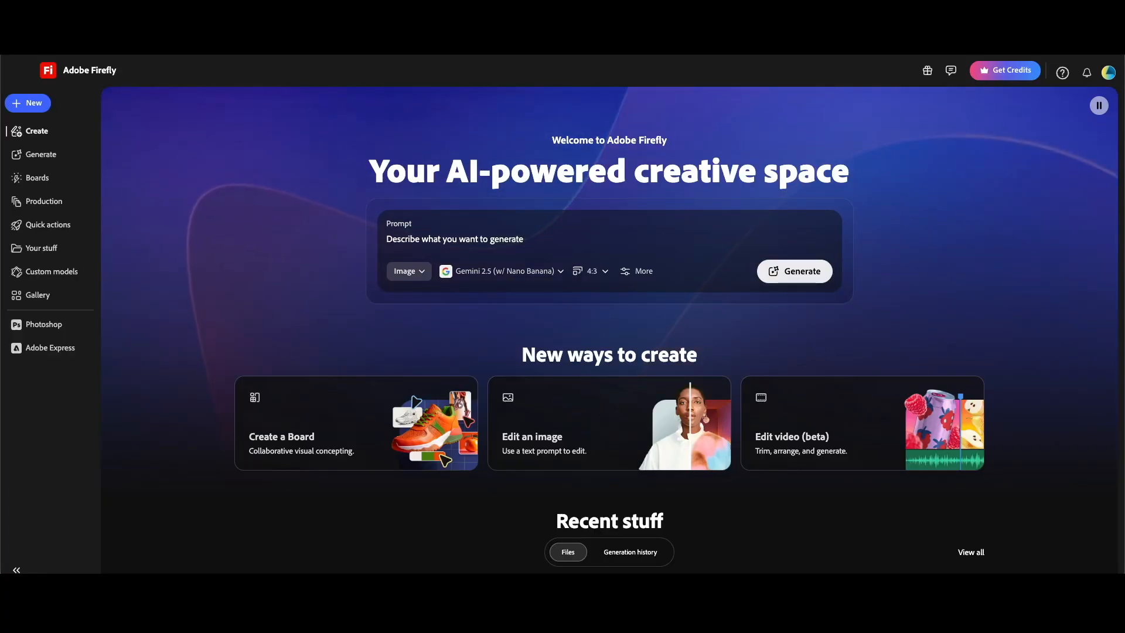
Open Firefly's Generate image page and choose the Gemini 3 (w/ Nano Banana Pro) model
left_click(801, 276)
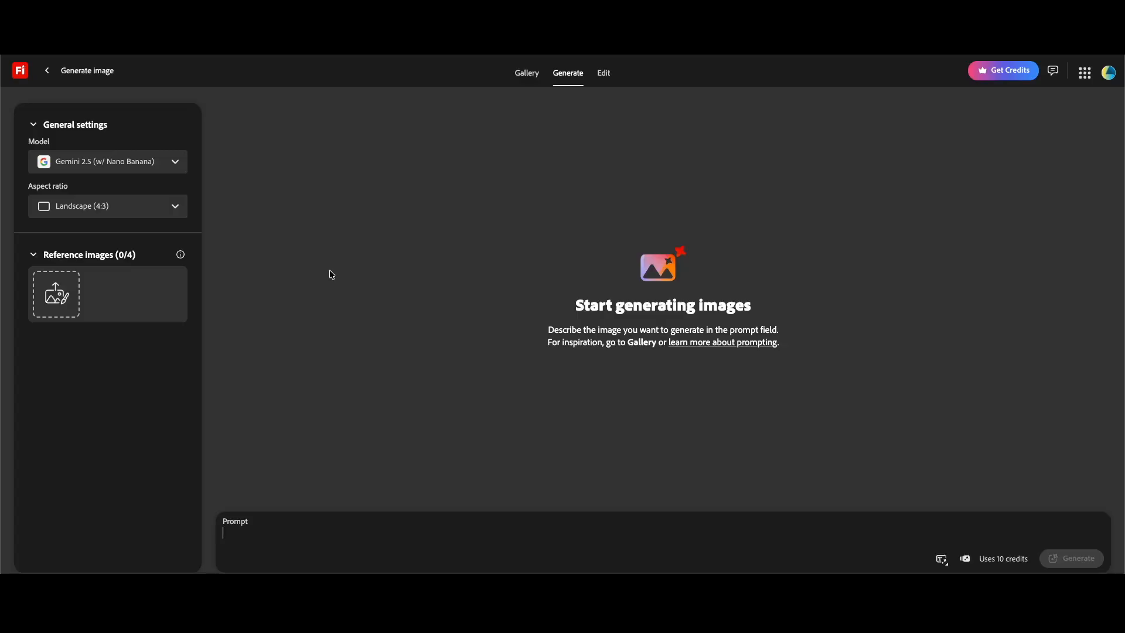
left_click(169, 167)
left_click(156, 366)
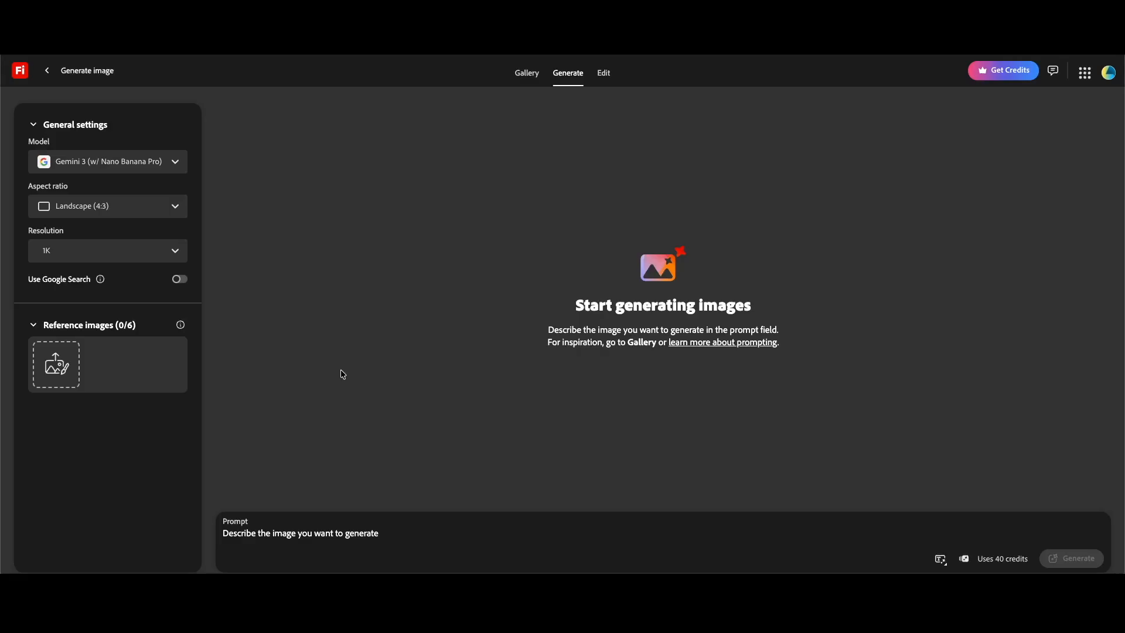
Generate a Standard (4:5) image from the abstract web-layout prompt of glowing blue floating cards
left_click(169, 215)
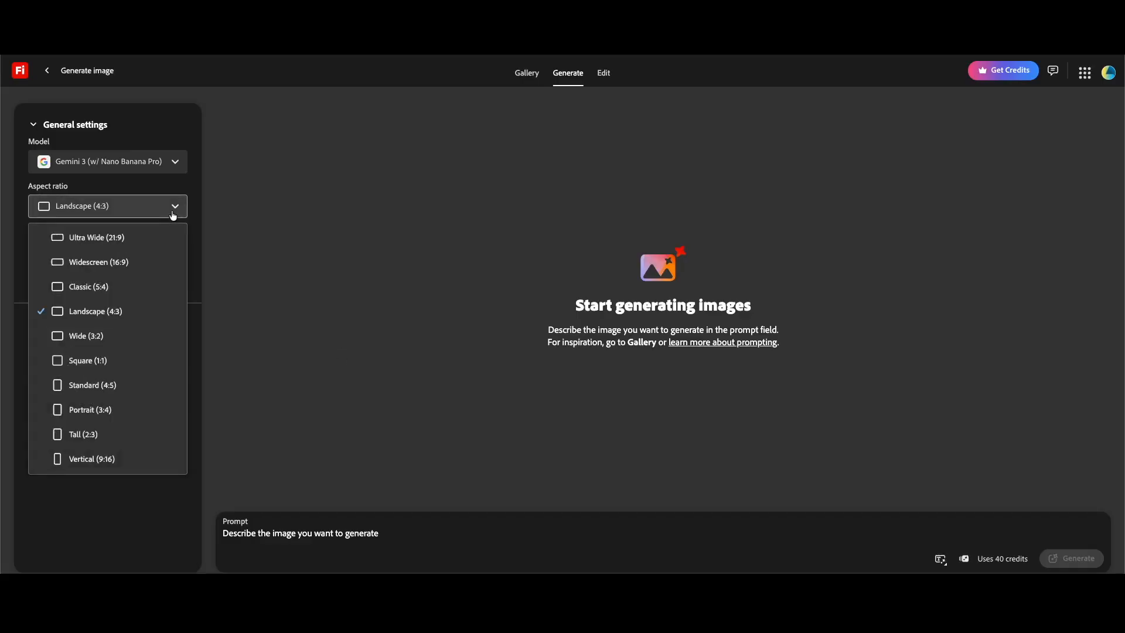
left_click(122, 384)
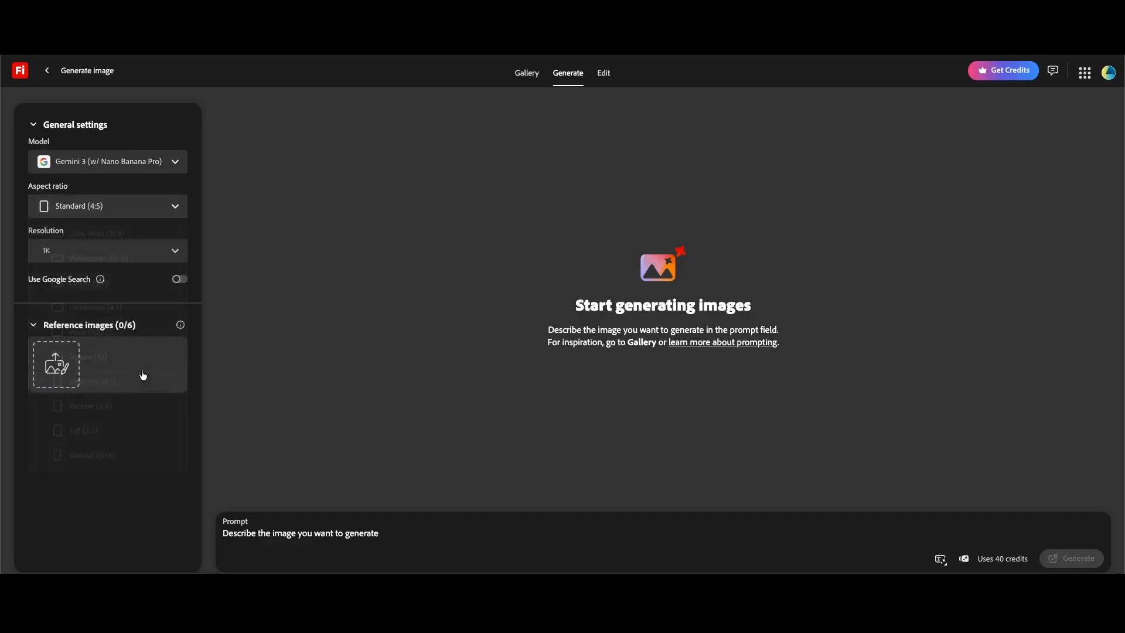
left_click(373, 534)
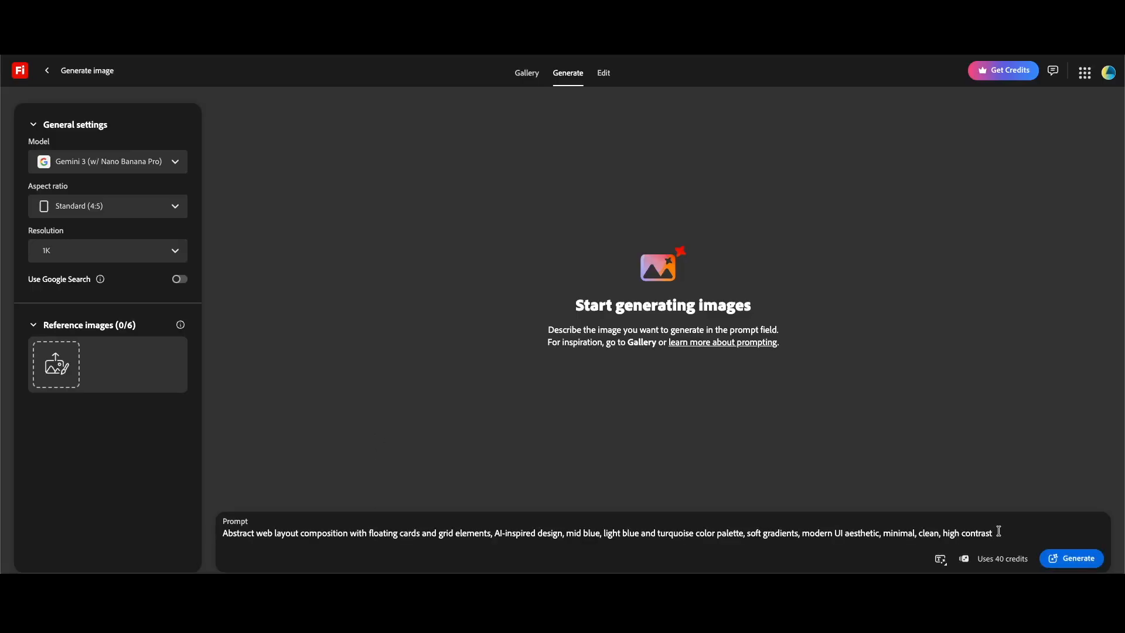
left_click(1061, 561)
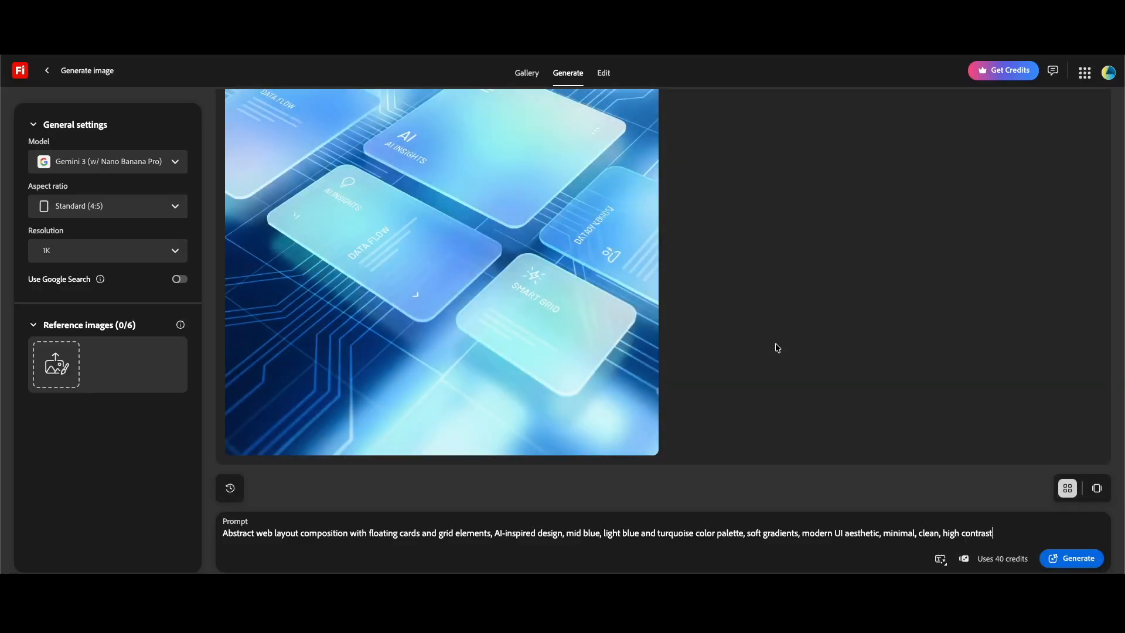
scroll(778, 348, "up", 3)
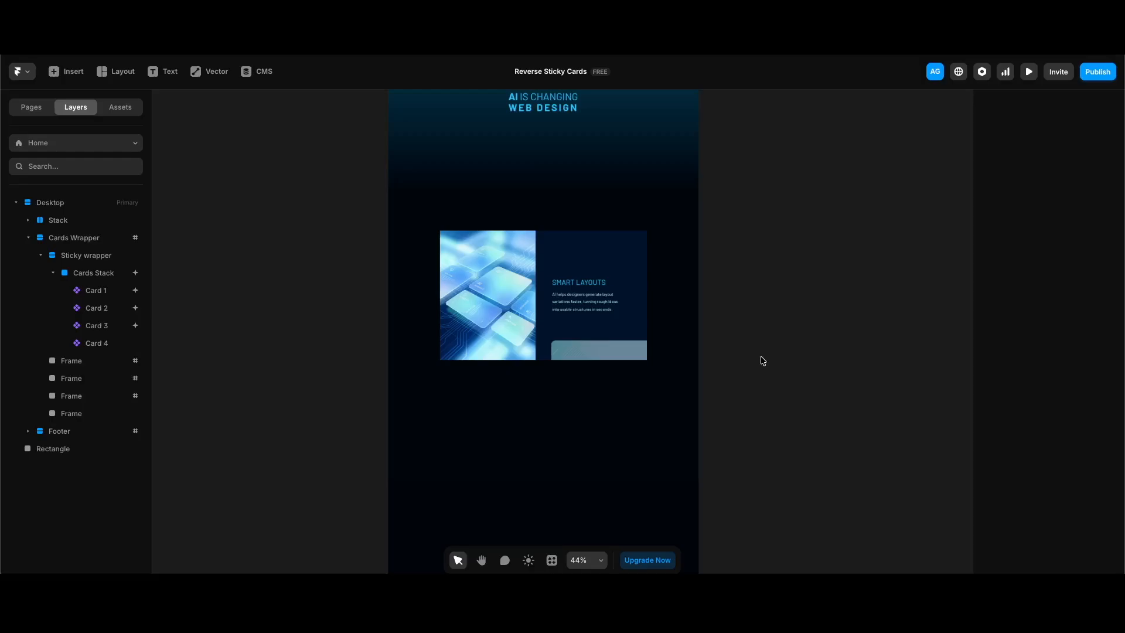
left_click(116, 291)
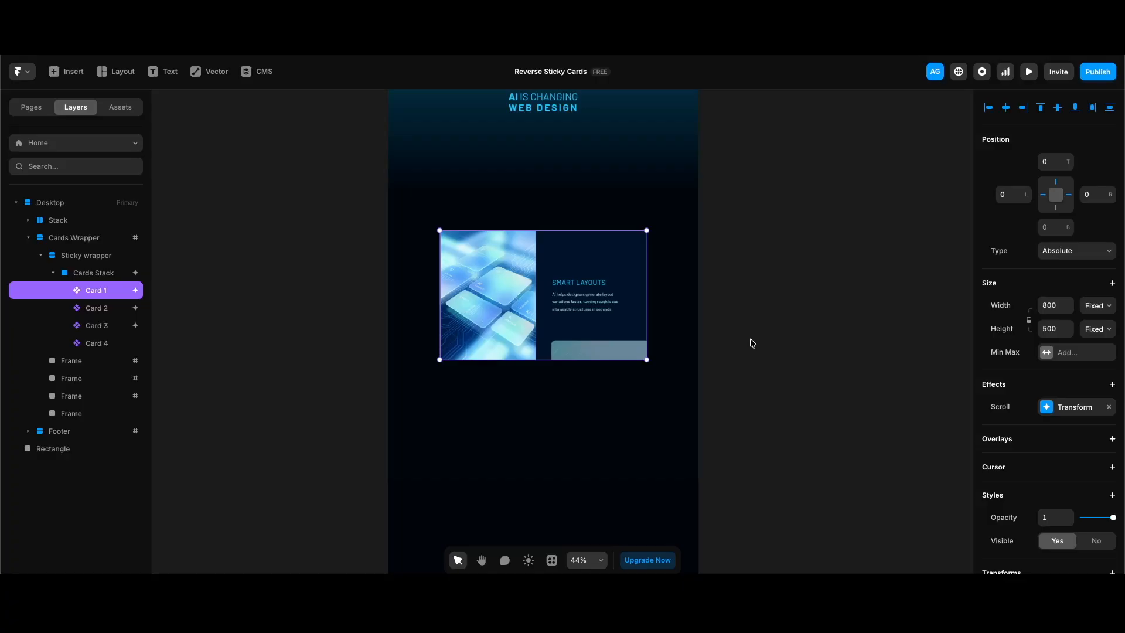
left_click(1073, 410)
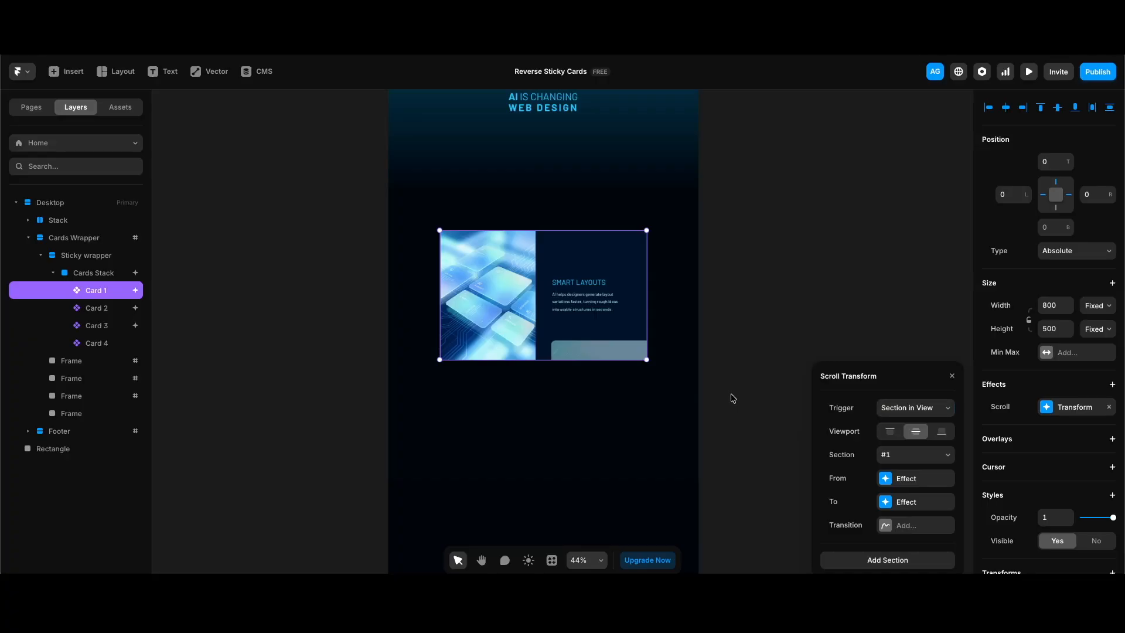
left_click(100, 365)
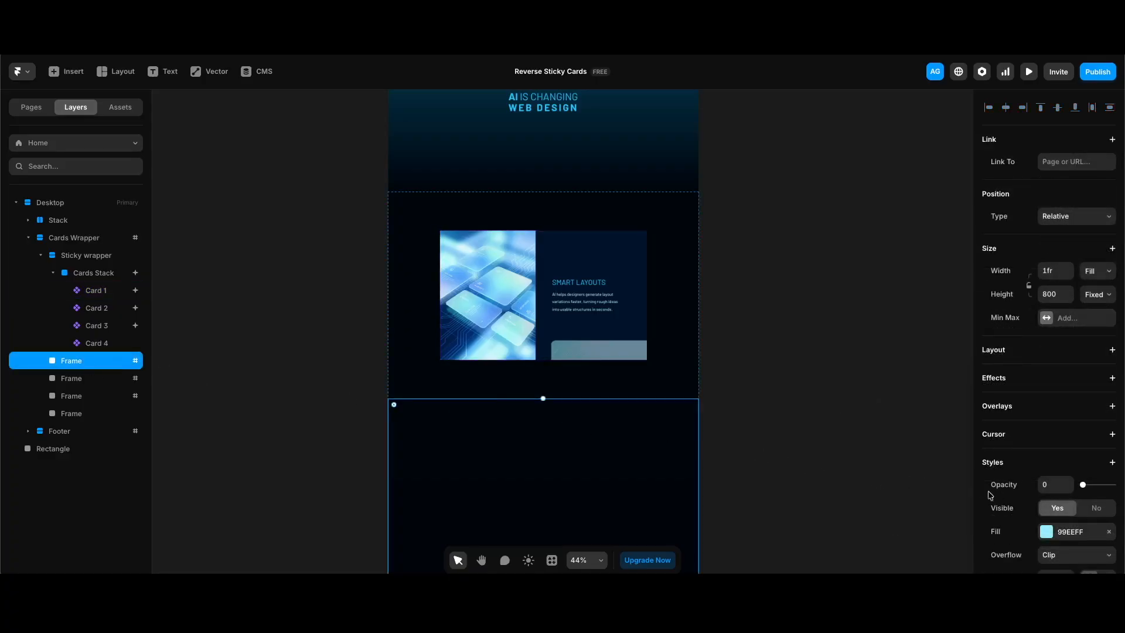
scroll(996, 503, "down", 4)
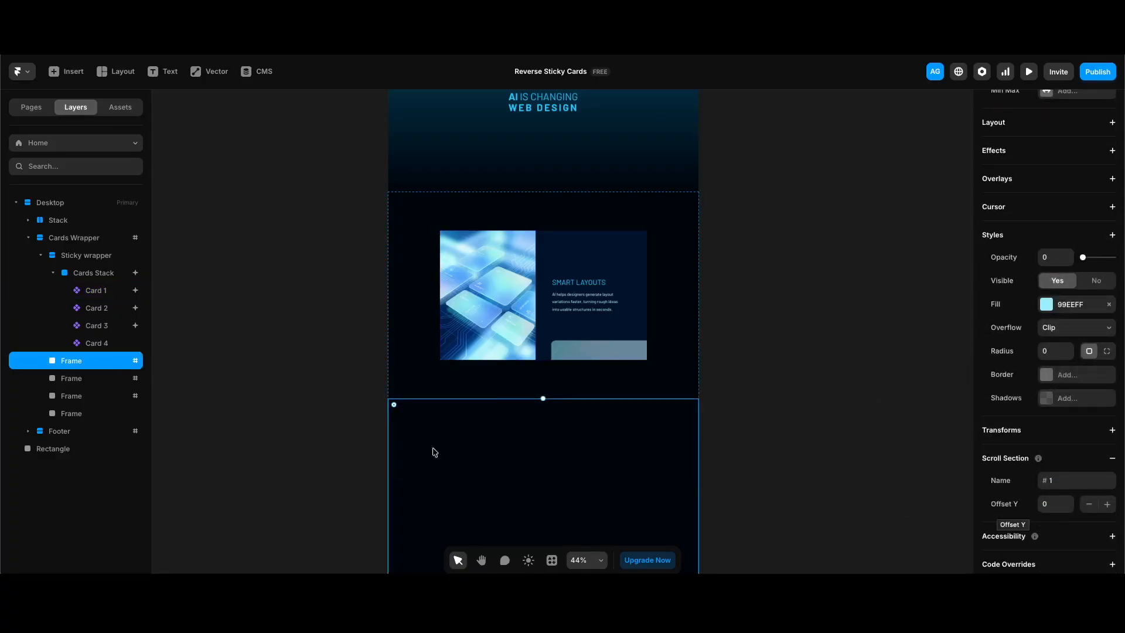
left_click(108, 383)
left_click(107, 396)
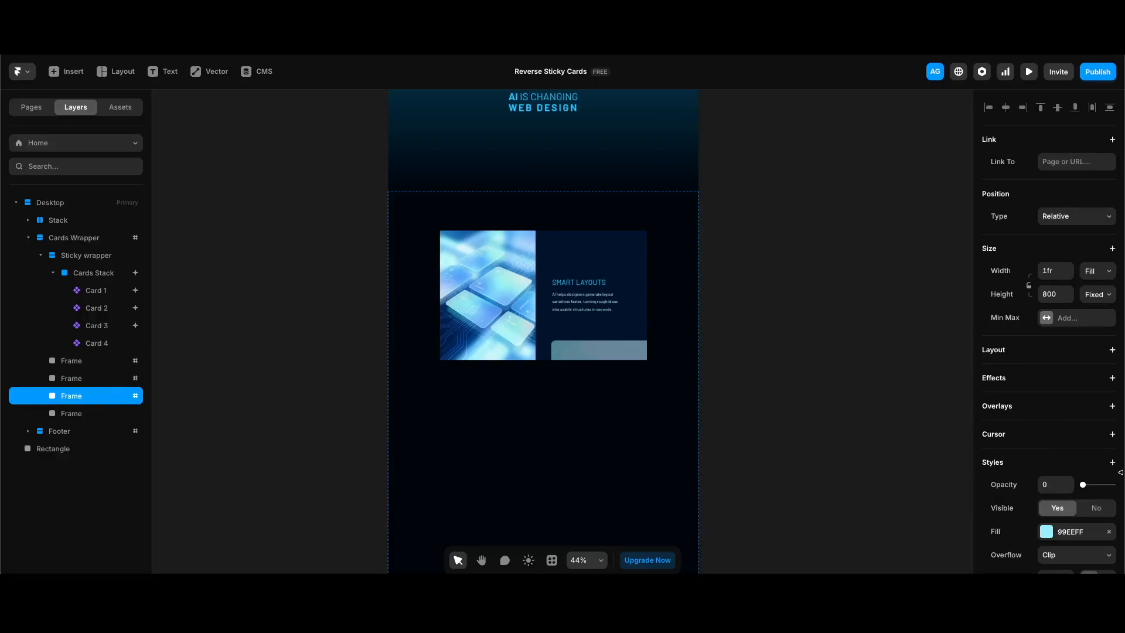
left_click(82, 415)
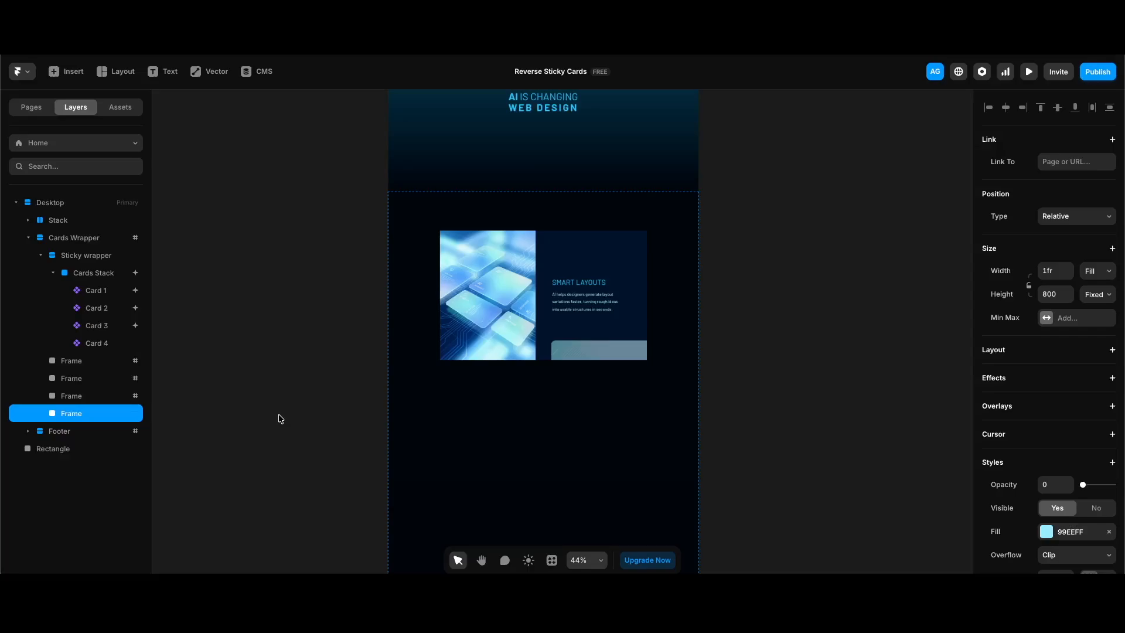
left_click(558, 329)
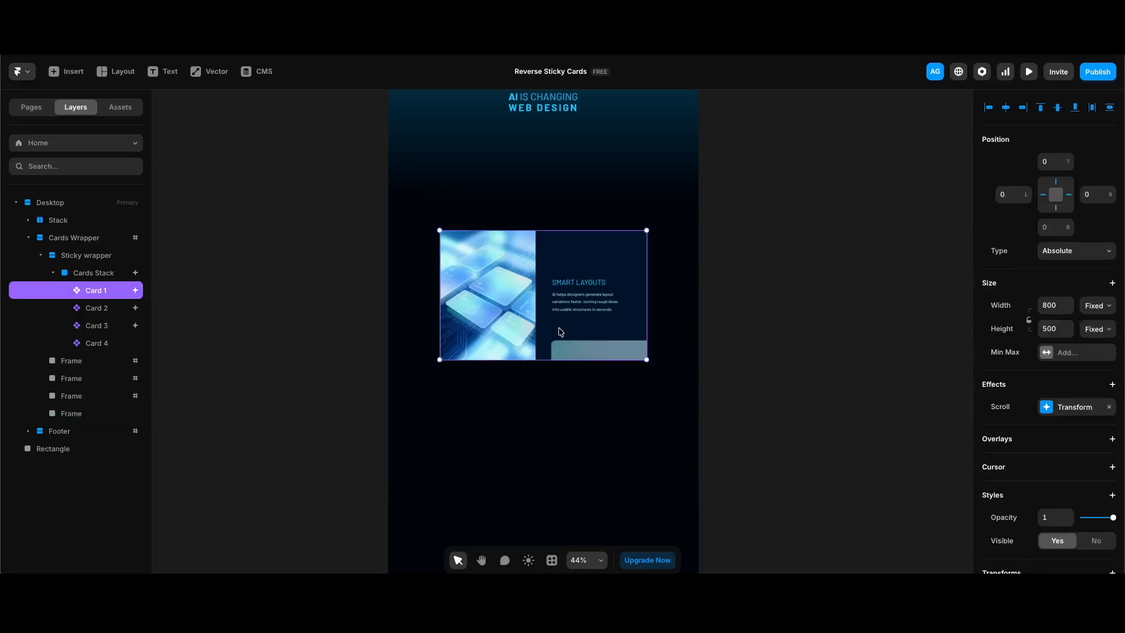
left_click(1070, 410)
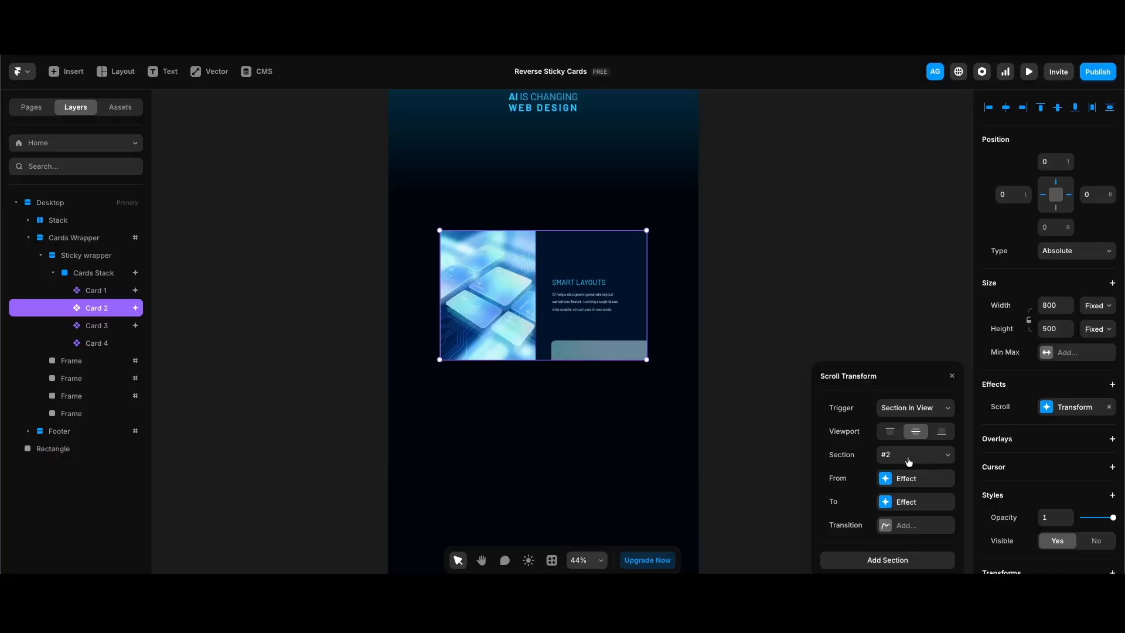
left_click(910, 503)
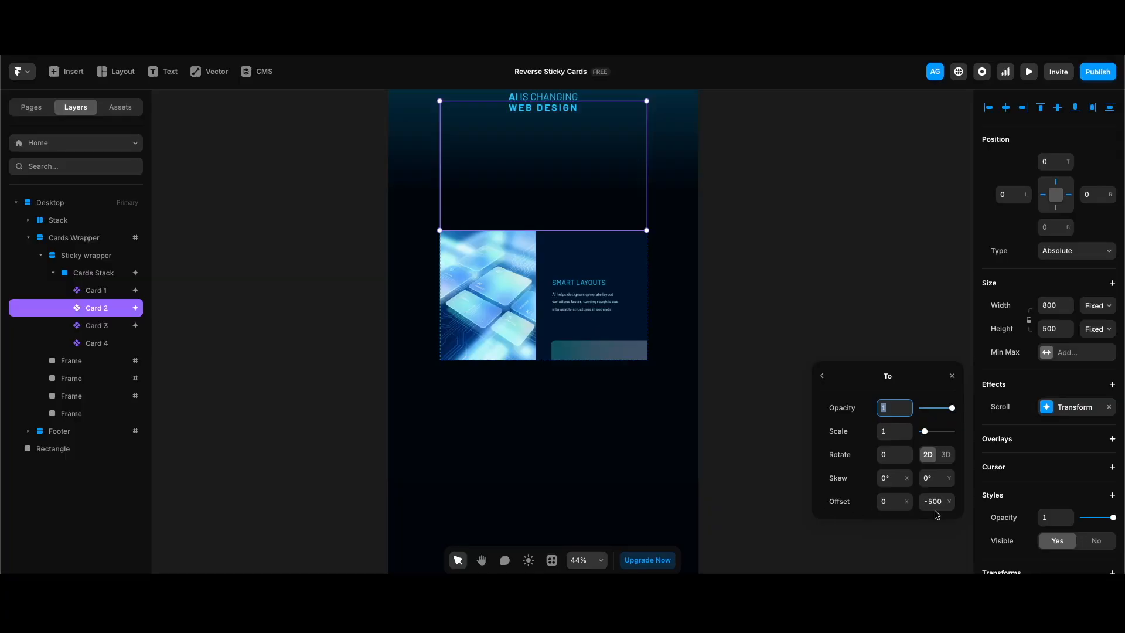
left_click(620, 305)
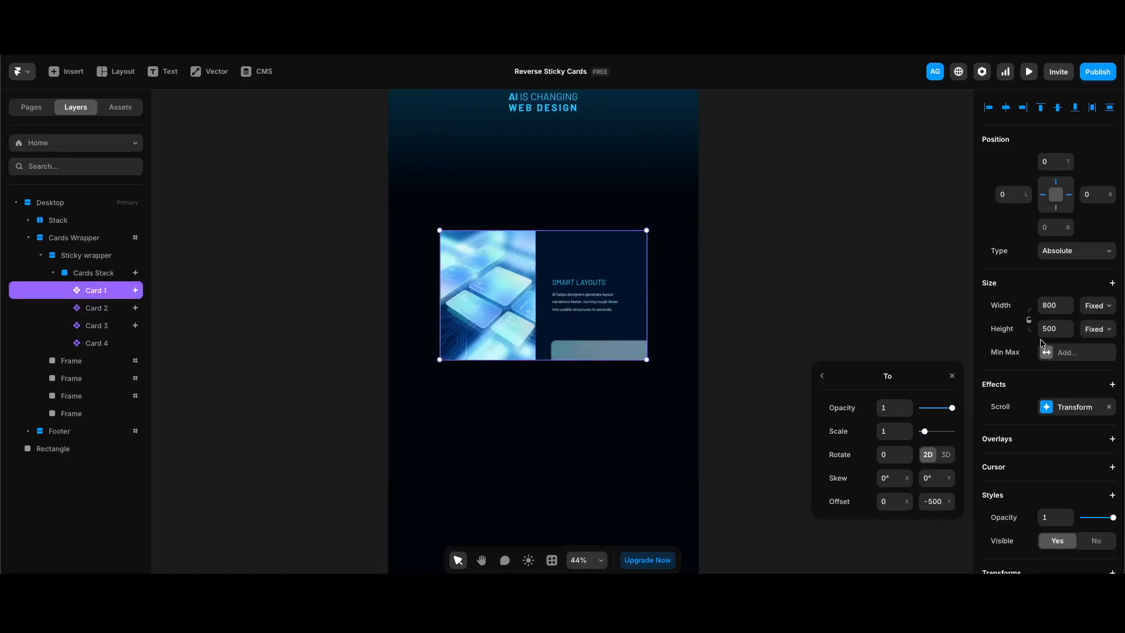
left_click(805, 374)
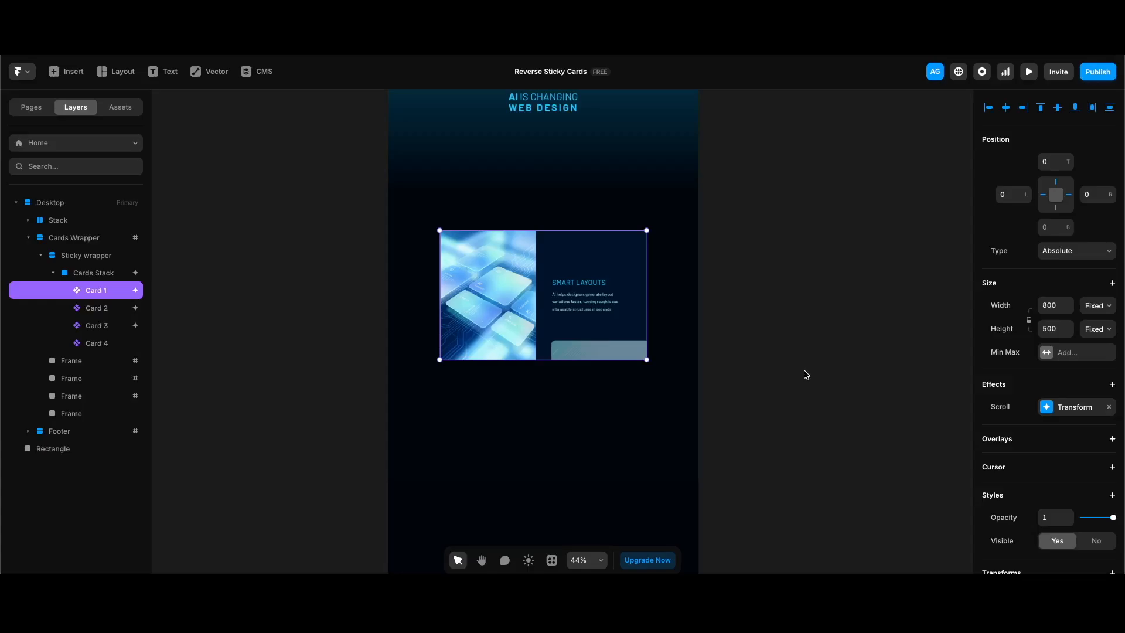
Preview the site full-screen, scroll the stacking cards to the footer, and return to the top
key("super+p")
scroll(804, 388, "down", 7)
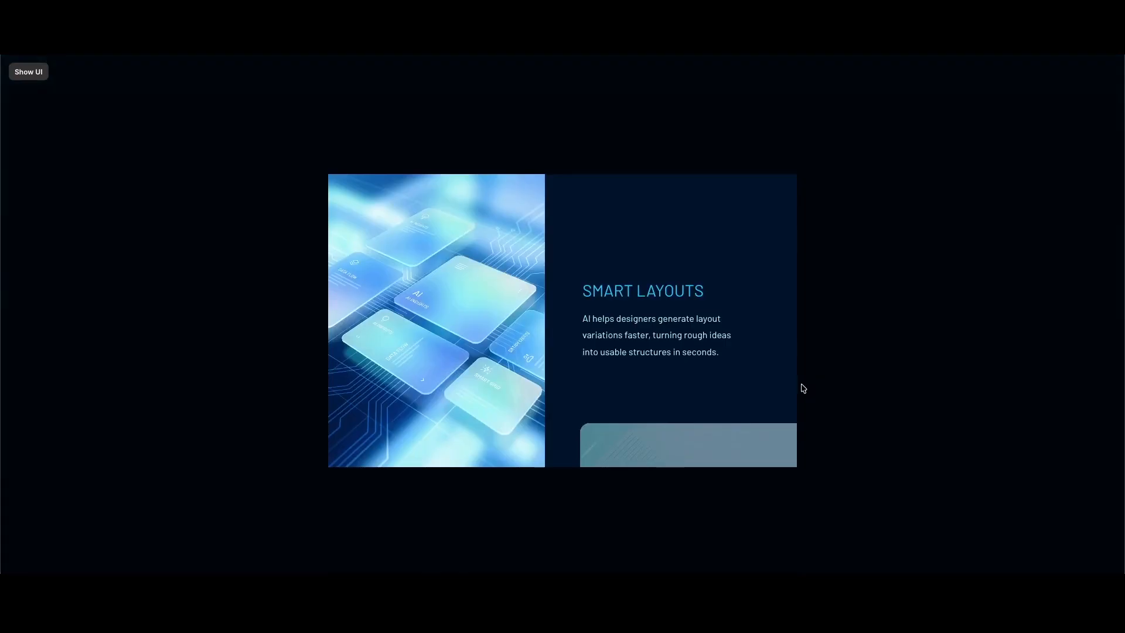
scroll(768, 398, "down", 3)
scroll(769, 399, "down", 2)
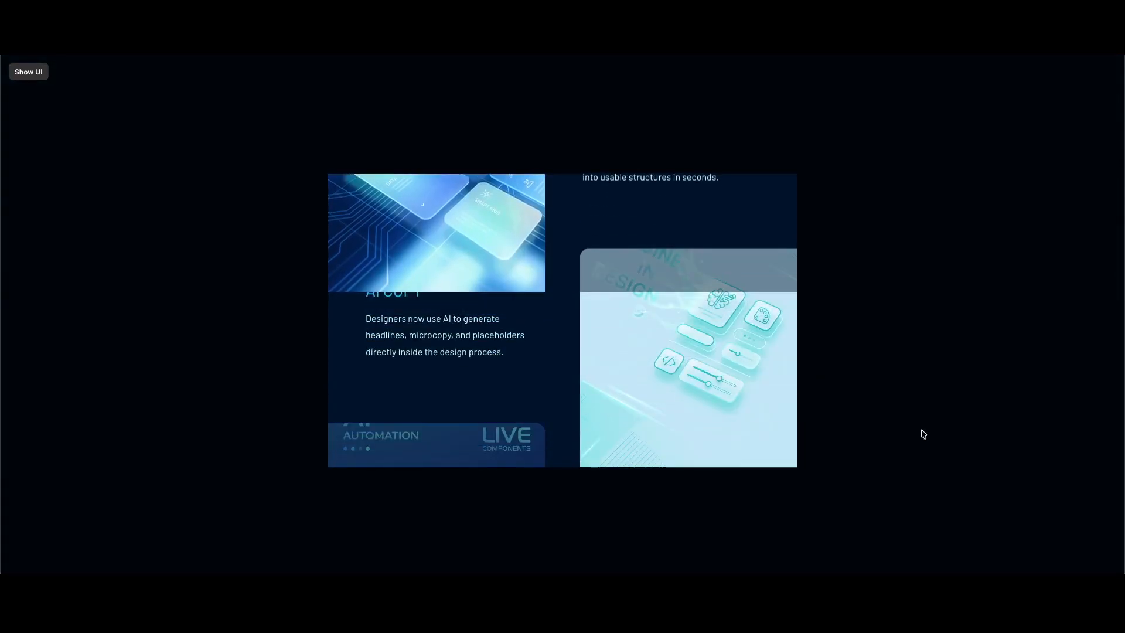
scroll(920, 433, "down", 2)
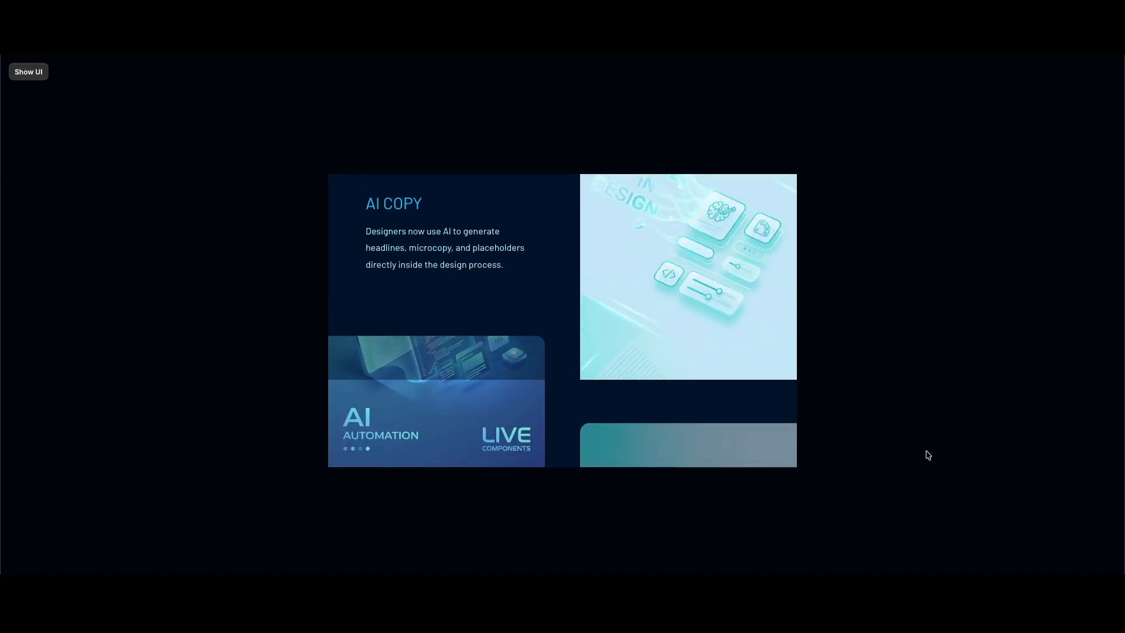
scroll(828, 414, "down", 2)
scroll(828, 415, "down", 5)
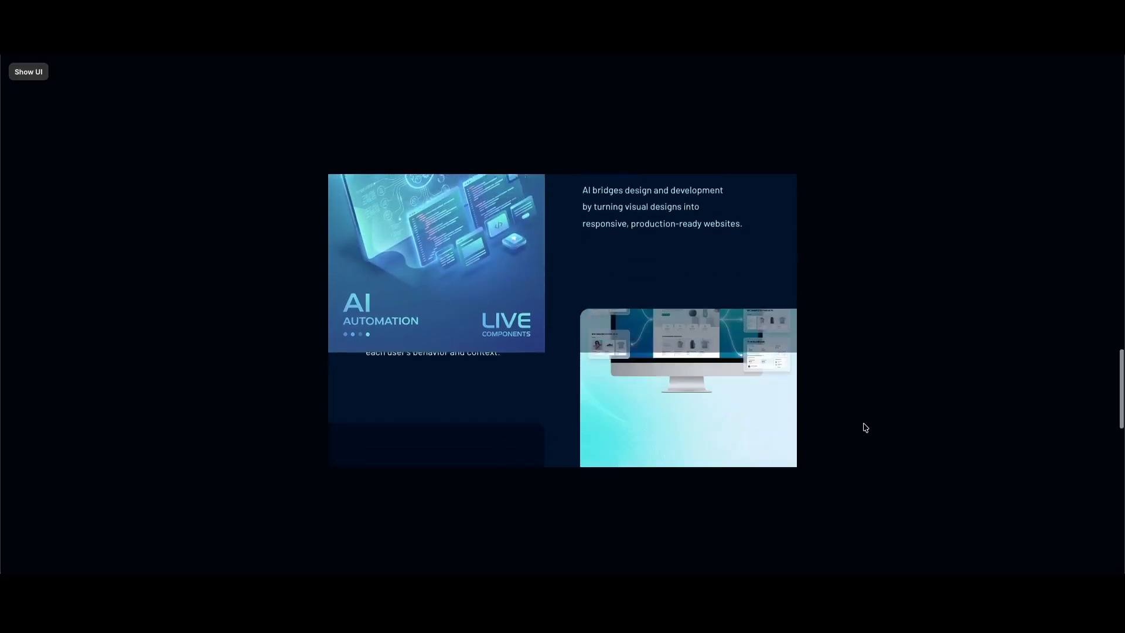
scroll(865, 427, "up", 3)
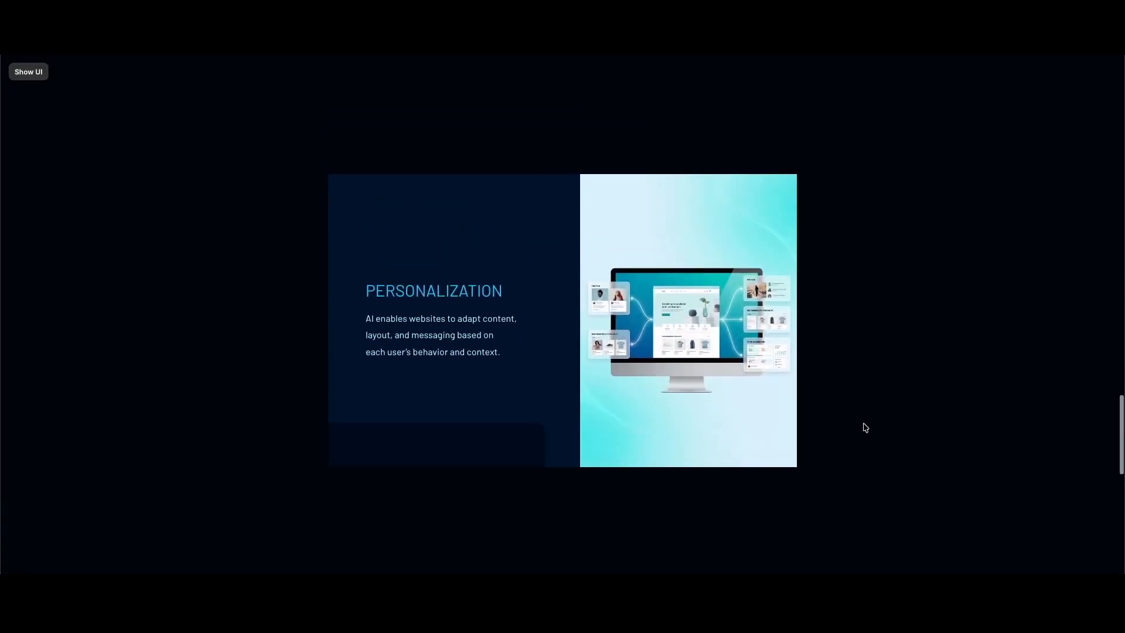
scroll(866, 427, "up", 2)
scroll(866, 428, "down", 3)
scroll(865, 427, "down", 5)
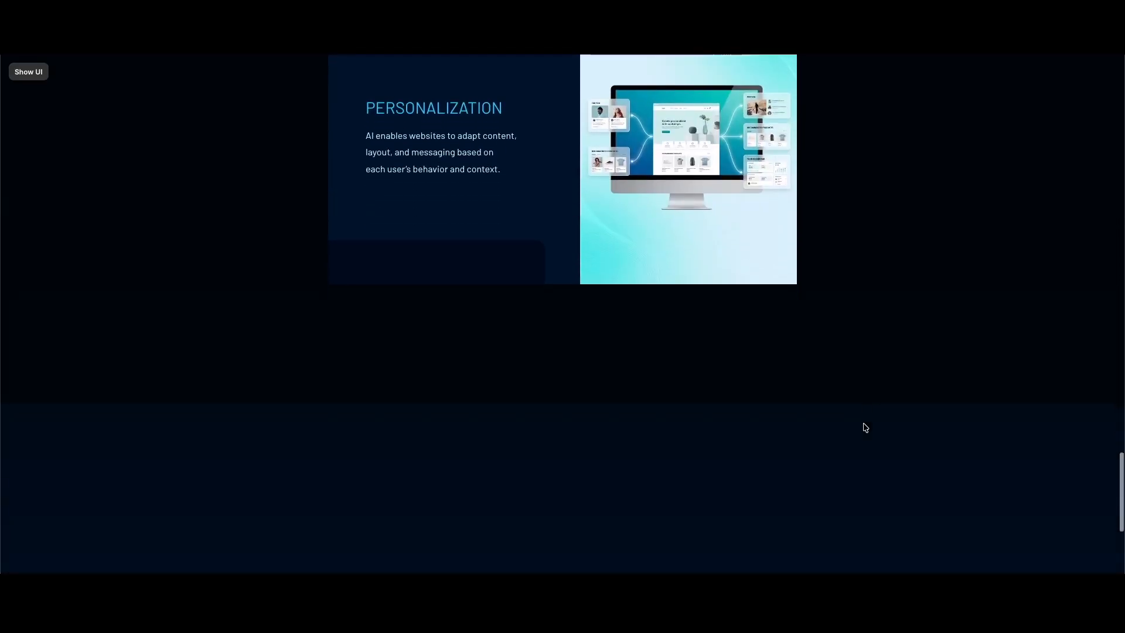
left_click(562, 309)
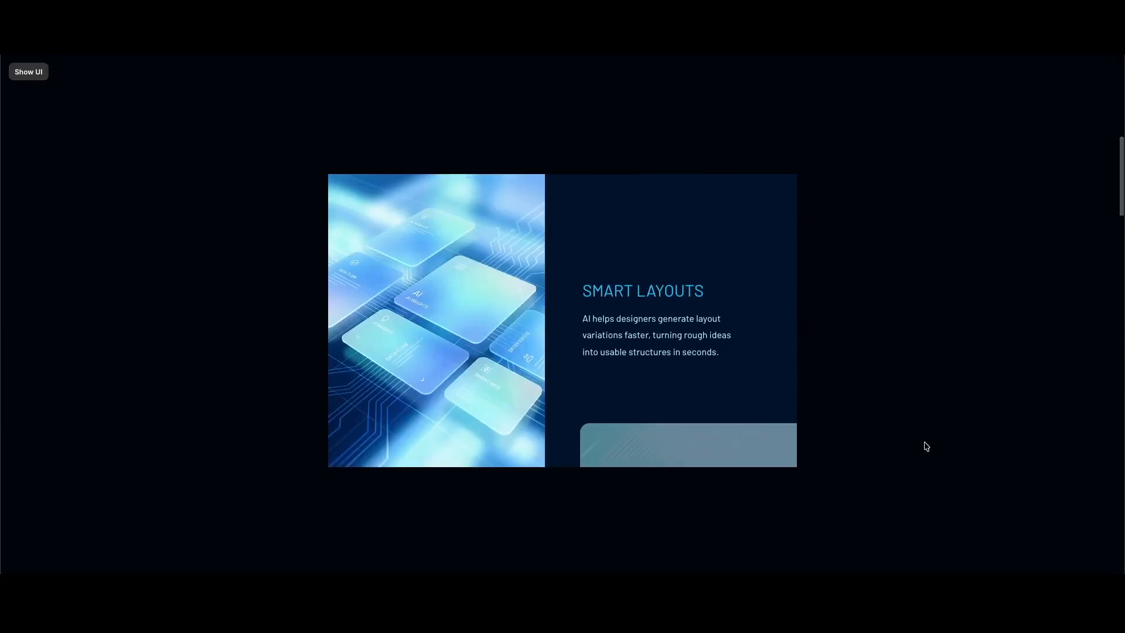